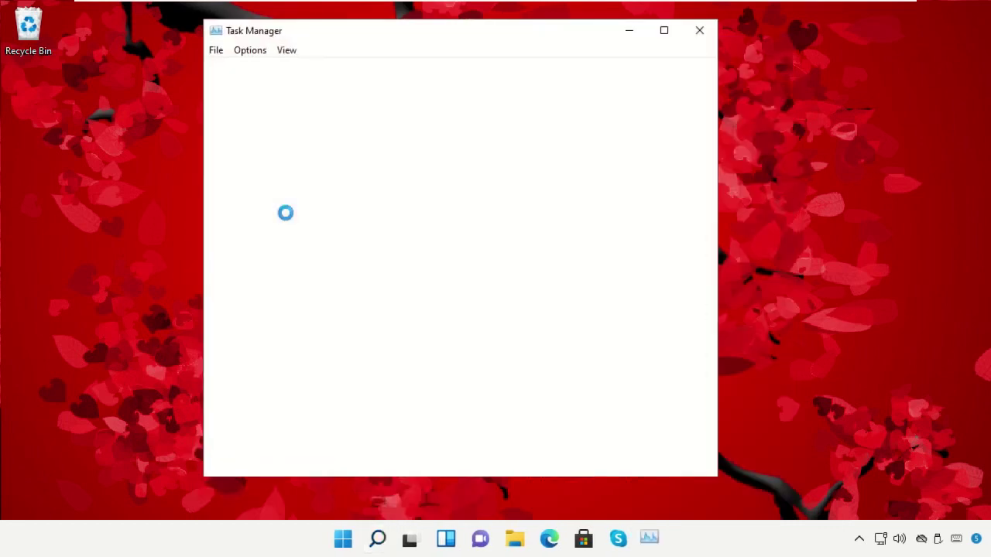
- Start a new task to run and browse to Local Disk (C:) to locate its program file
click(216, 51)
click(238, 69)
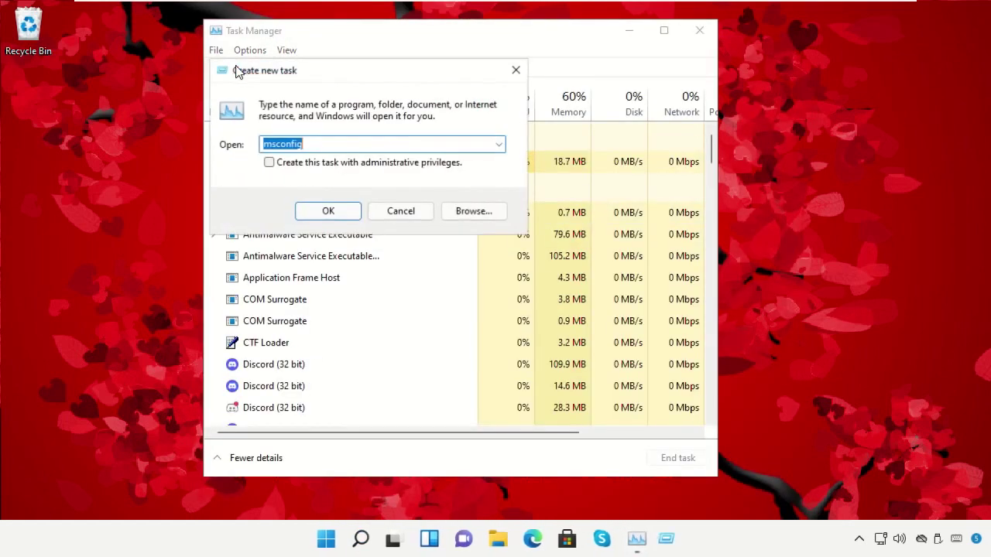
click(475, 213)
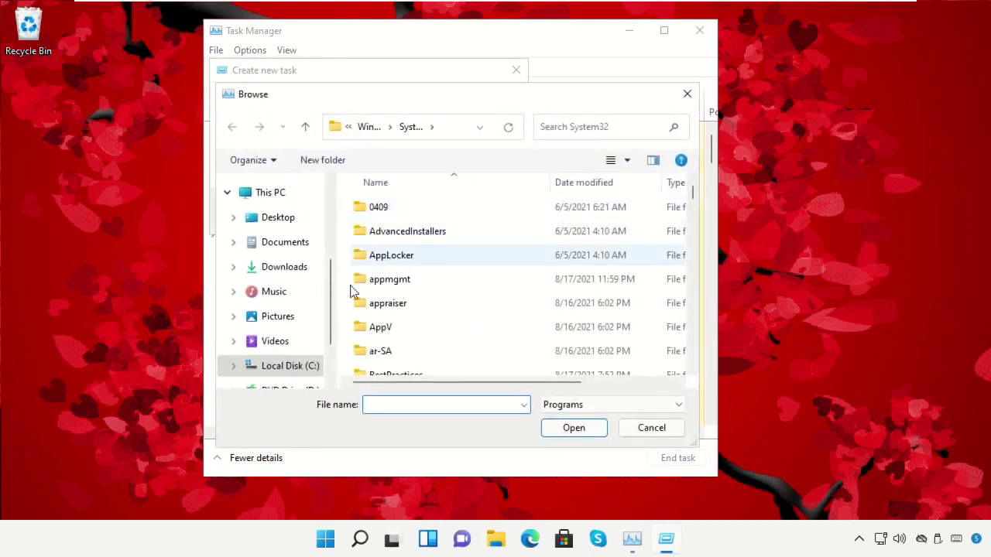
click(293, 369)
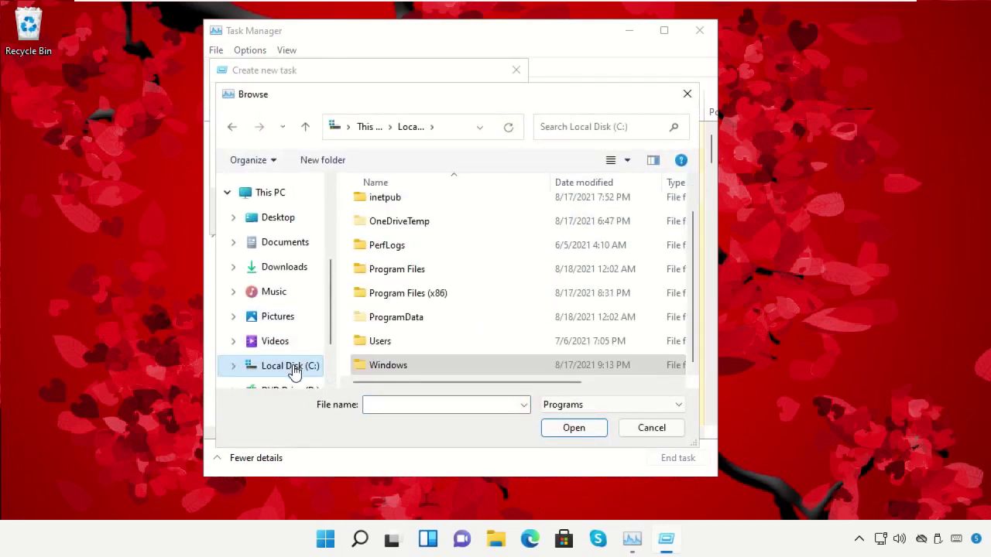
click(277, 195)
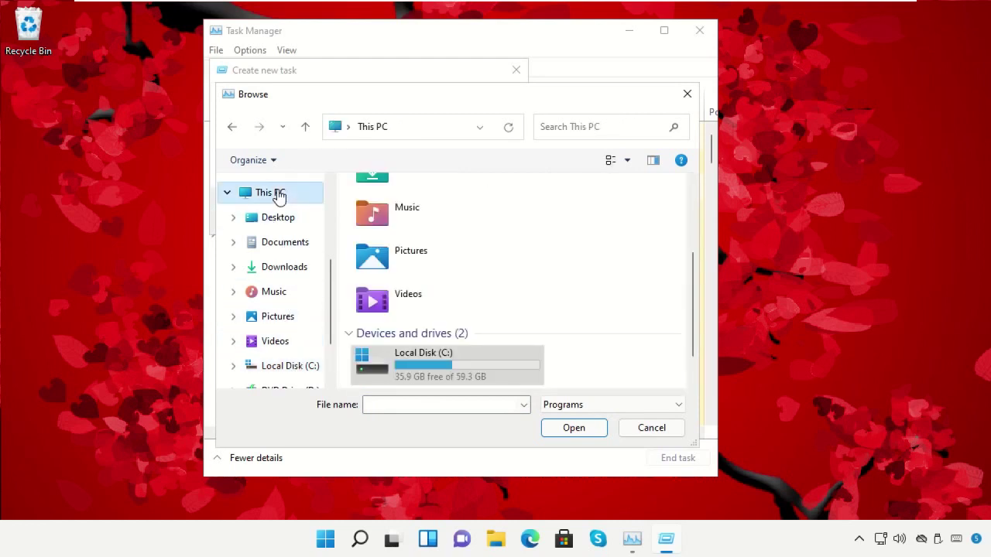
double_click(425, 358)
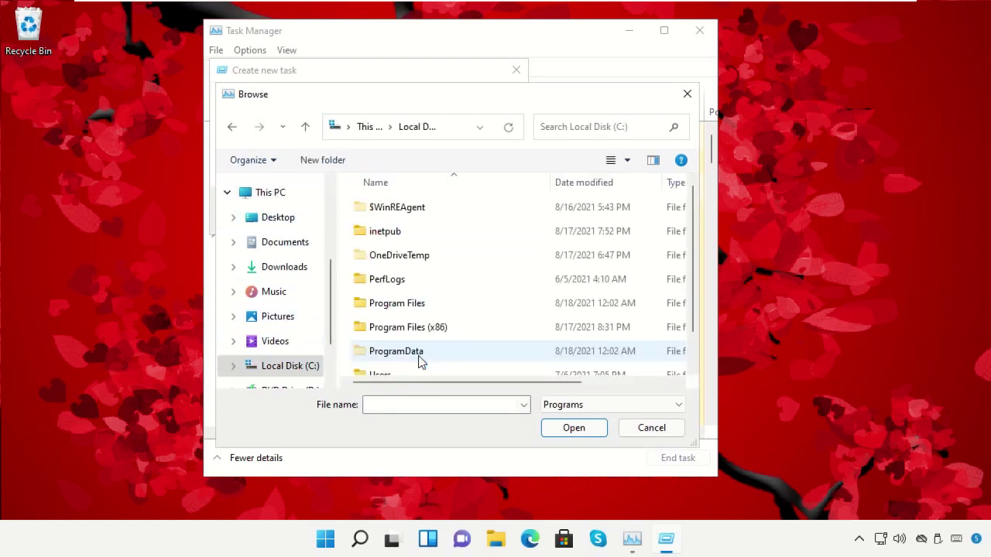
- Open the System32 folder inside the Windows folder on the C: drive
scroll(425, 329, down, 1)
click(411, 370)
double_click(411, 367)
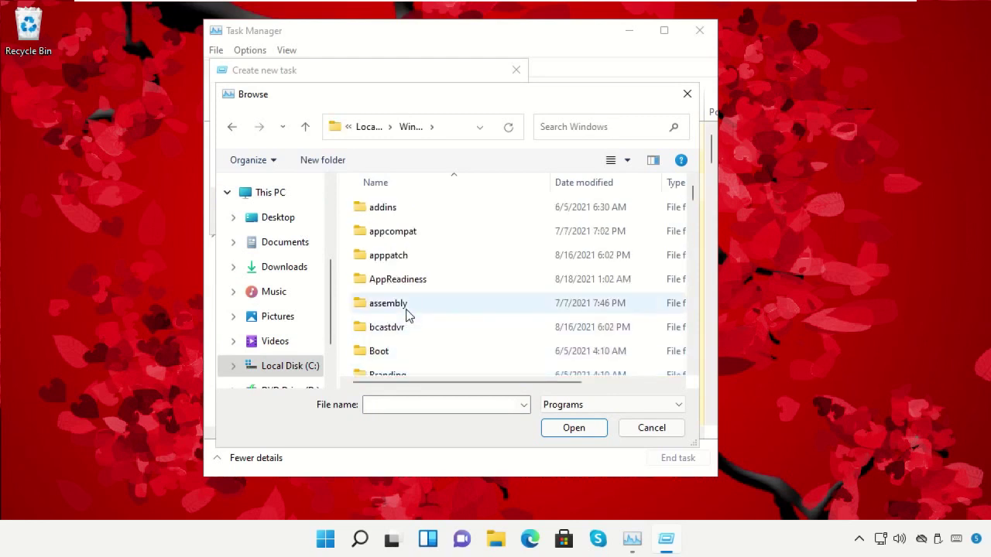
scroll(409, 314, down, 3)
scroll(408, 314, down, 9)
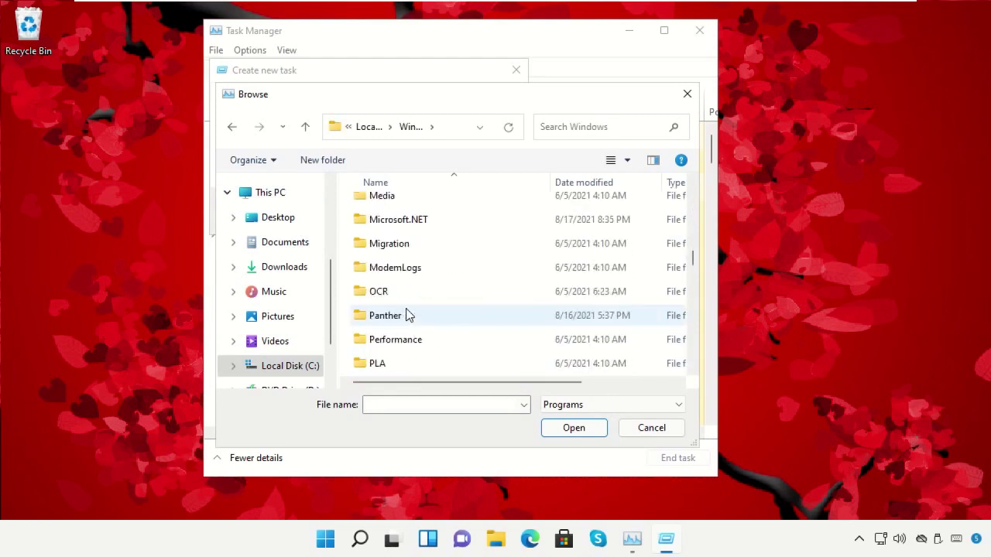
scroll(408, 313, down, 7)
click(415, 298)
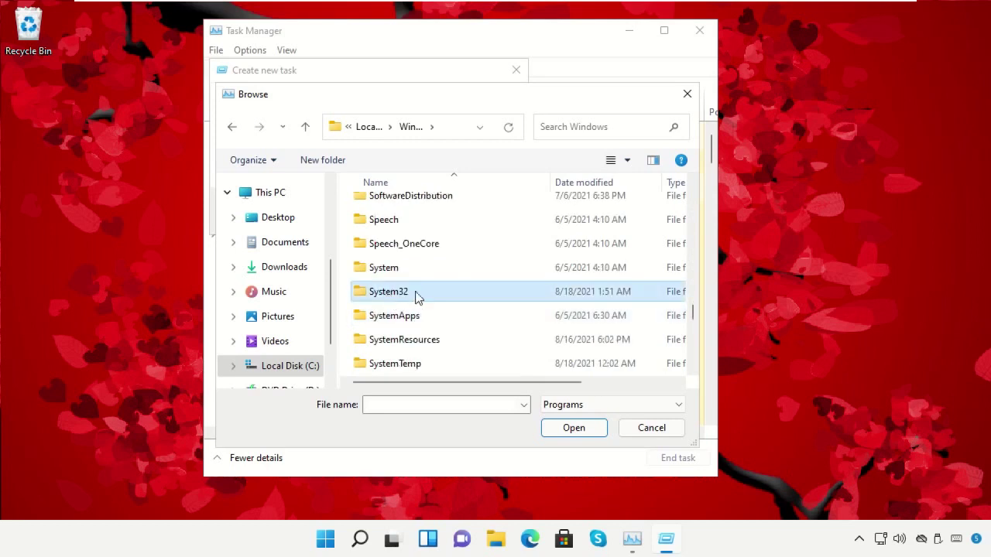
click(574, 429)
- Choose the cmd application from System32 as the program for the new task
scroll(420, 325, down, 6)
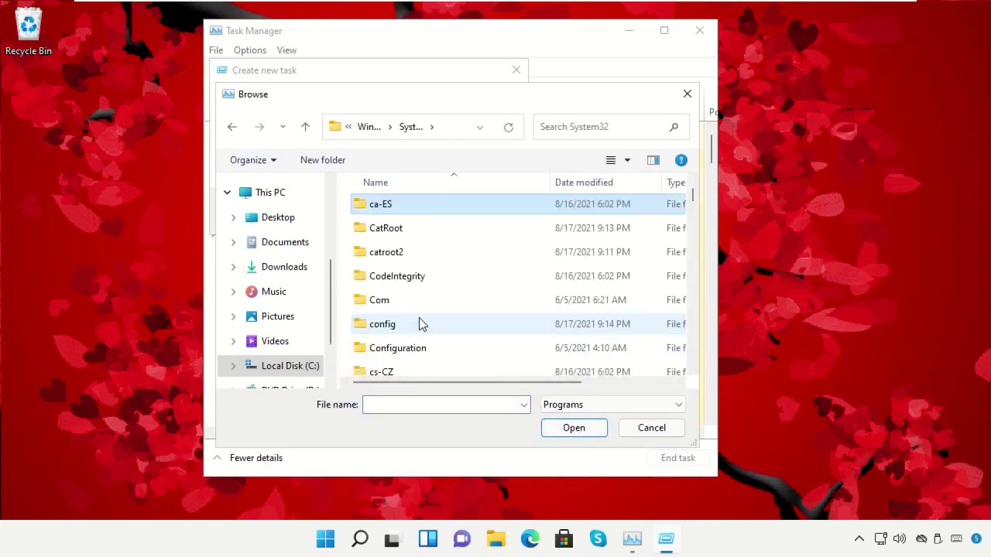
text(change)
scroll(421, 325, down, 6)
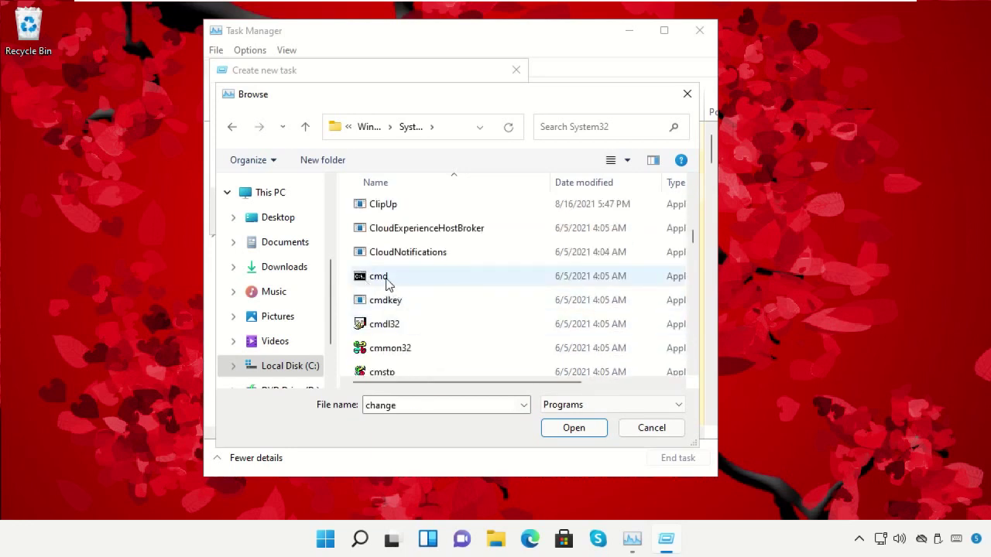
click(387, 280)
click(571, 430)
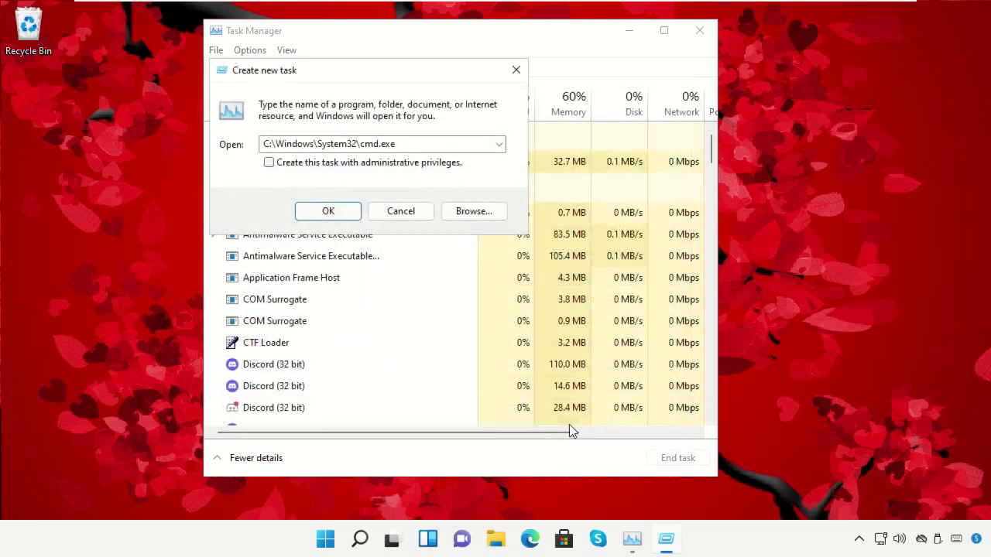
- Run the cmd.exe task with administrative privileges and close Task Manager
click(269, 163)
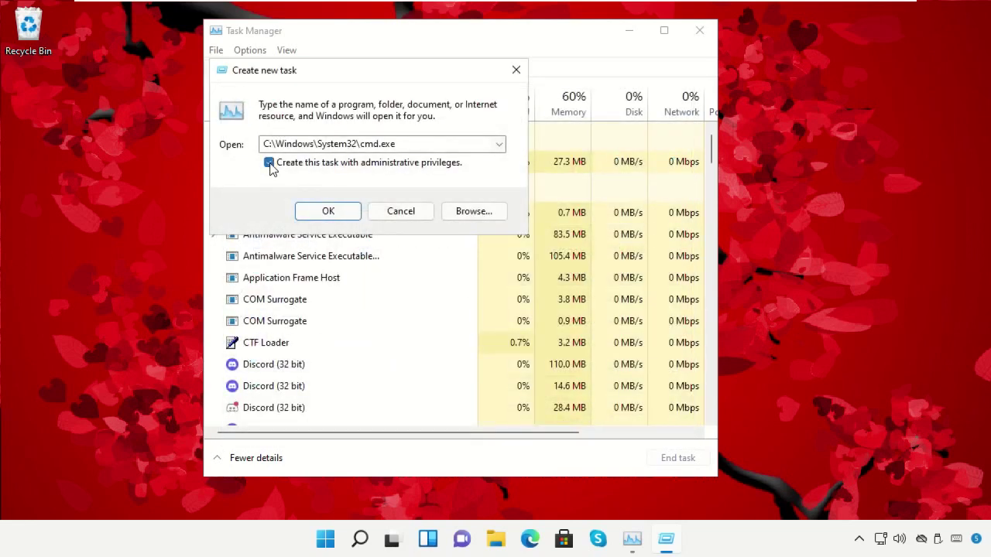
click(327, 210)
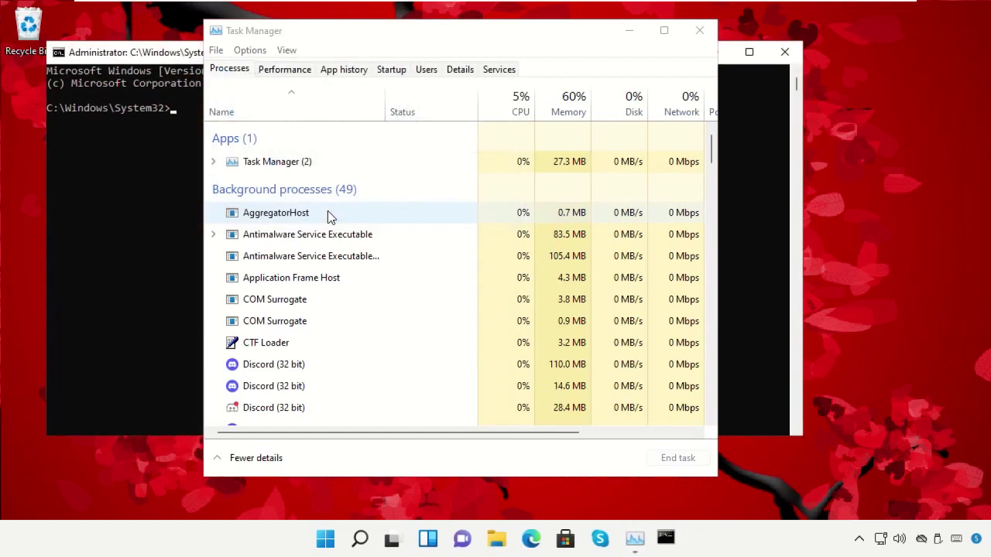
click(700, 31)
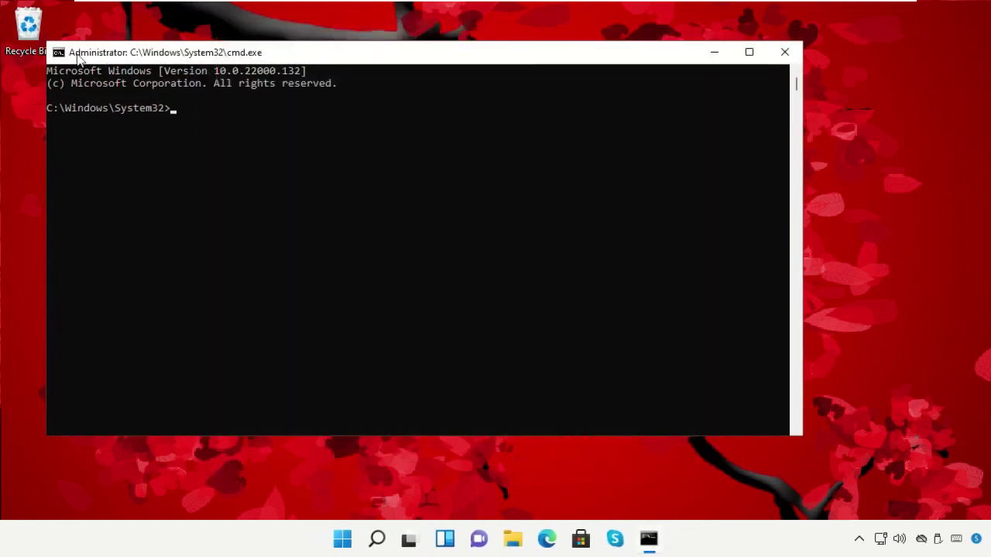
- Shrink the Command Prompt window, run gpupdate to refresh the policies, and exit the prompt
drag(47, 41, 236, 107)
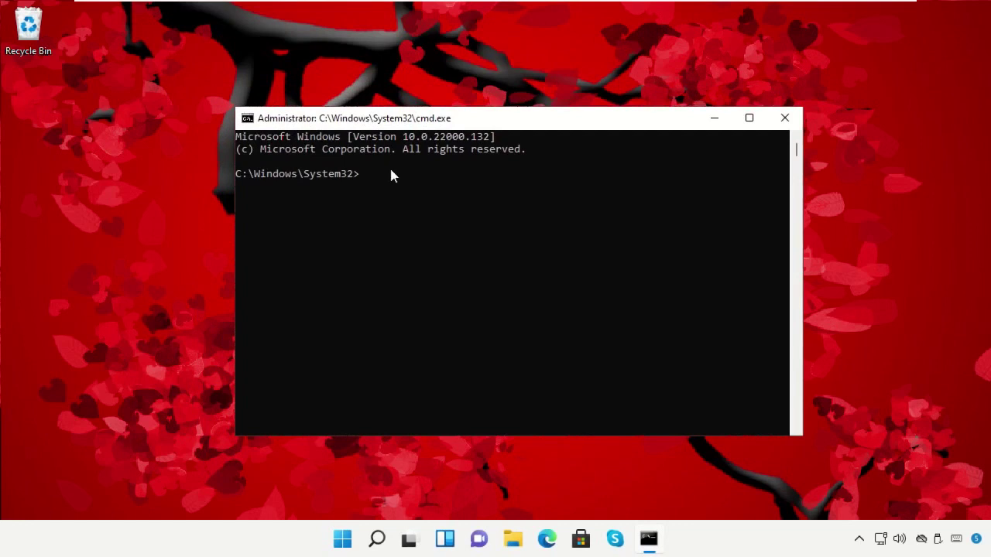
text(gpupdate)
key(Return)
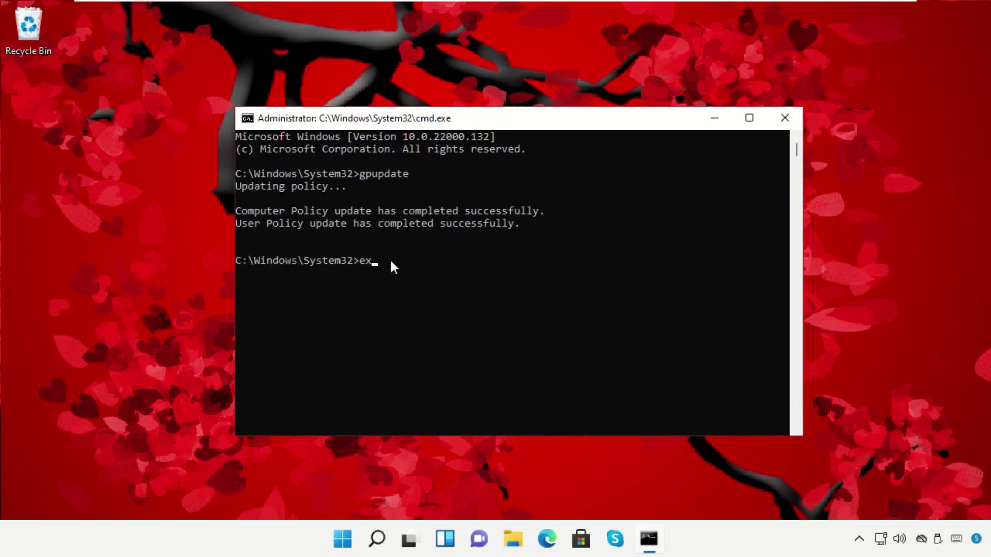
key(Return)
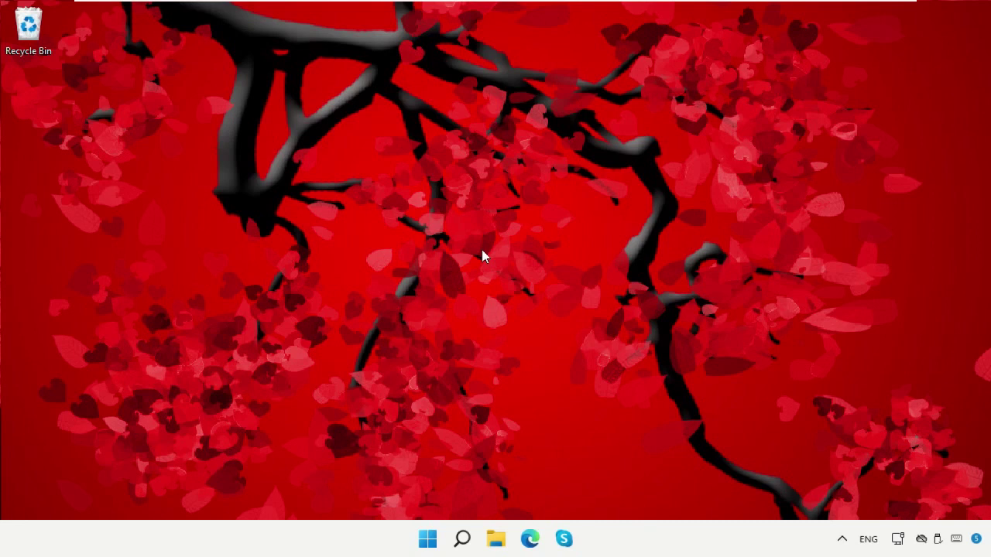
- Search Windows for Defender Firewall, open its advanced settings and display the Inbound Rules
click(462, 539)
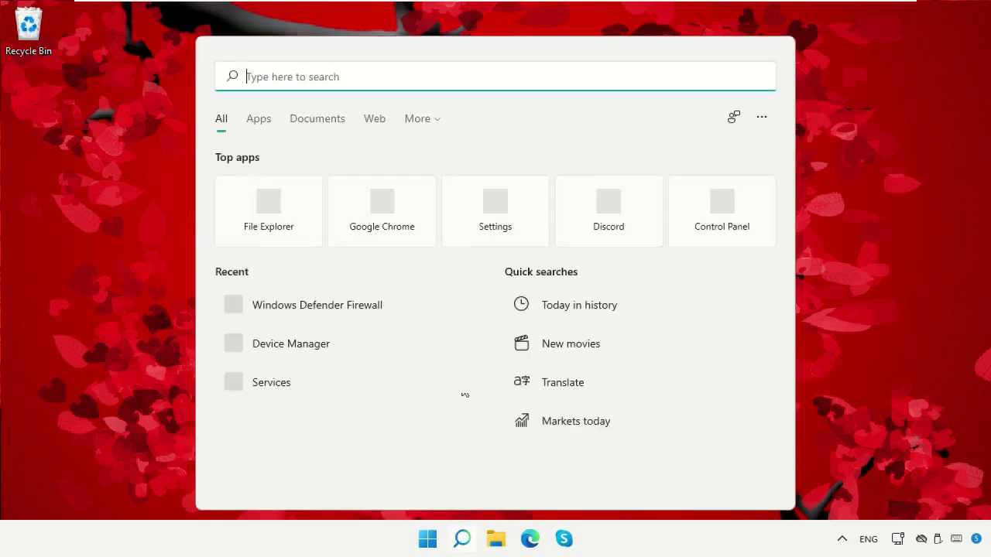
text(Defender Firewall)
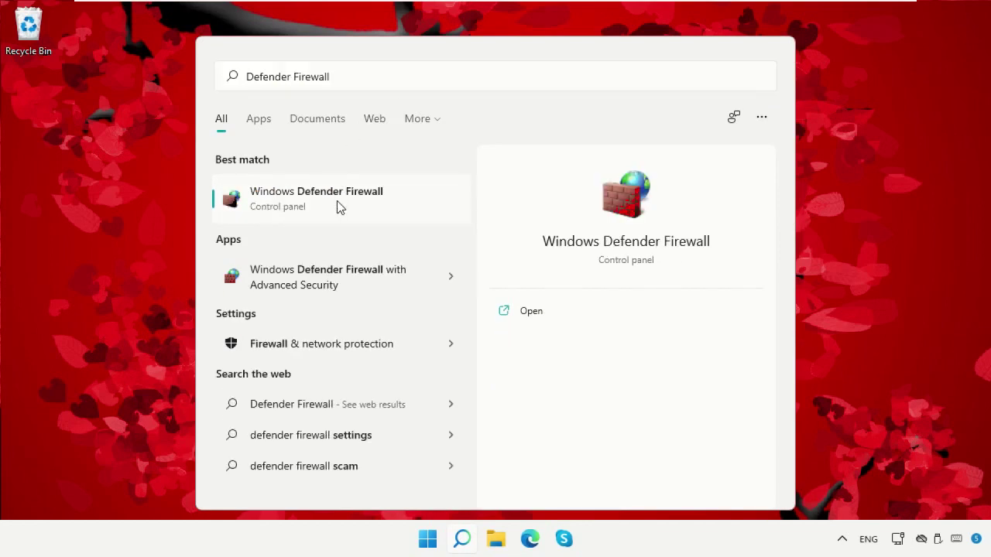
click(336, 201)
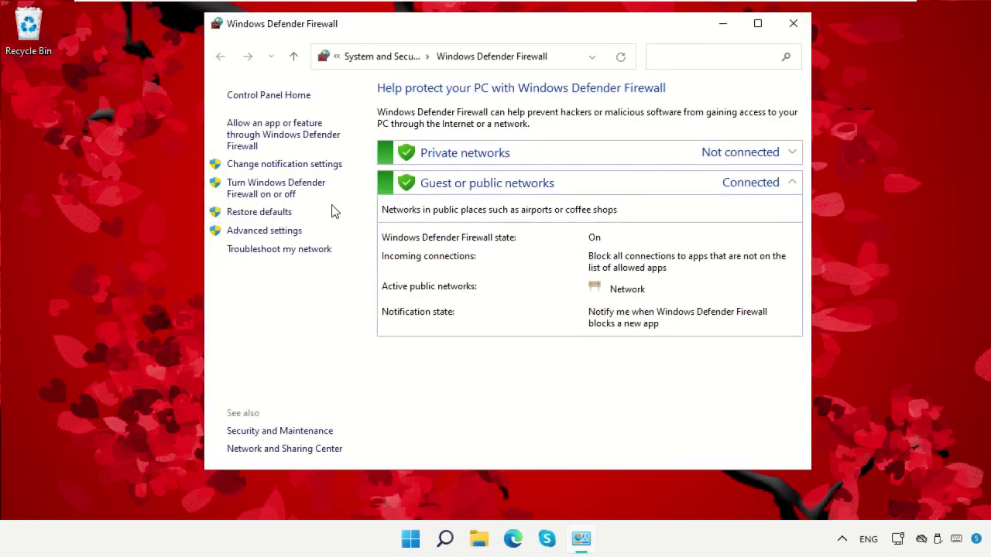
click(278, 240)
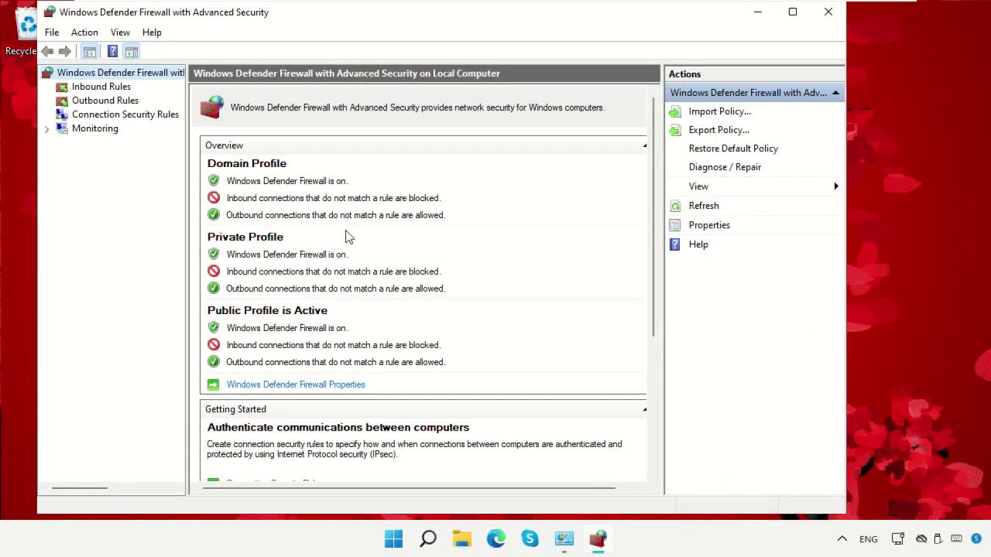
click(100, 87)
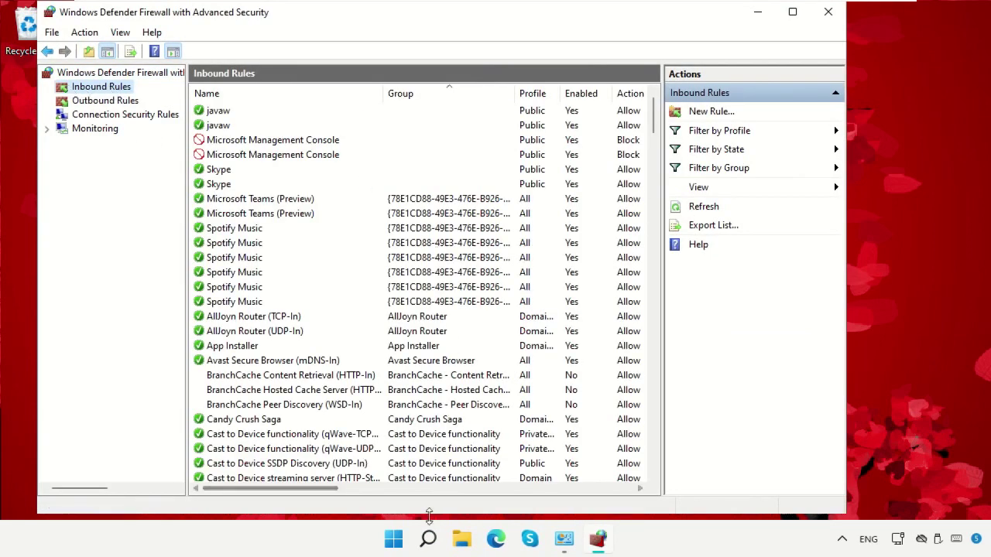
click(429, 541)
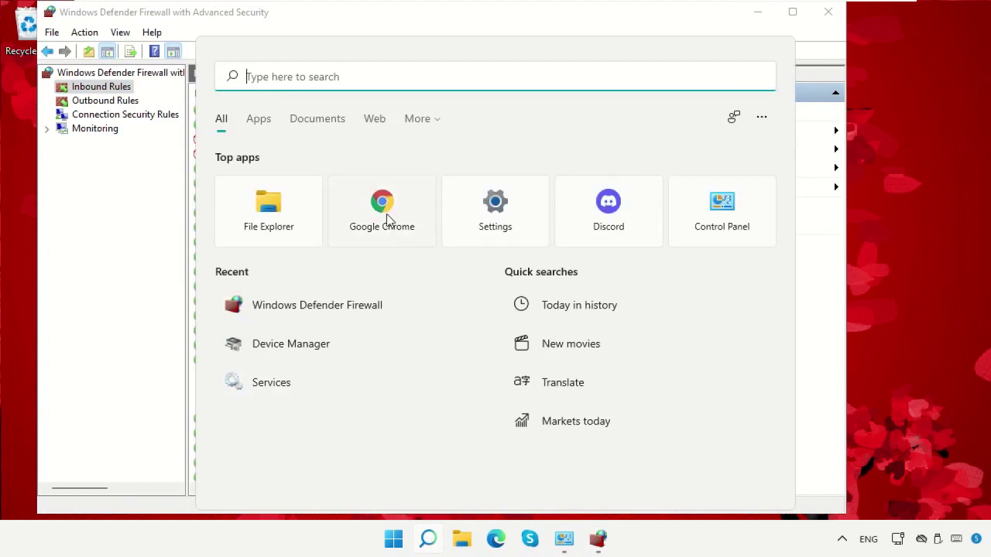
click(386, 218)
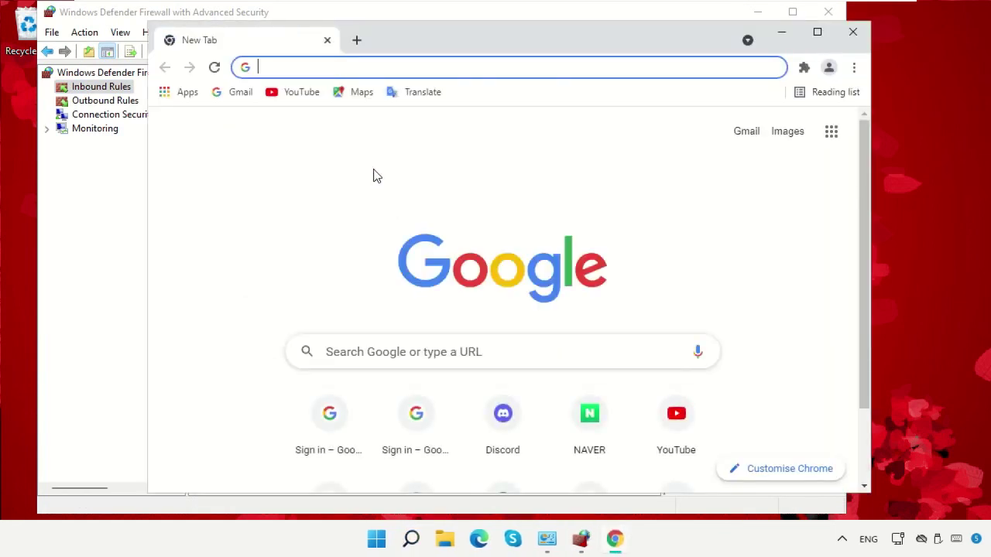
text(www.Google.com)
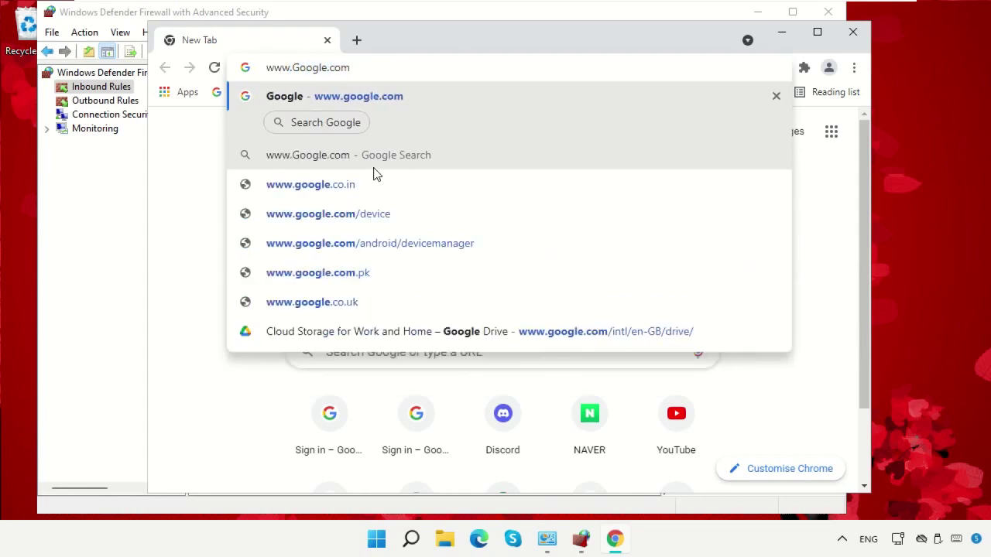
key(Return)
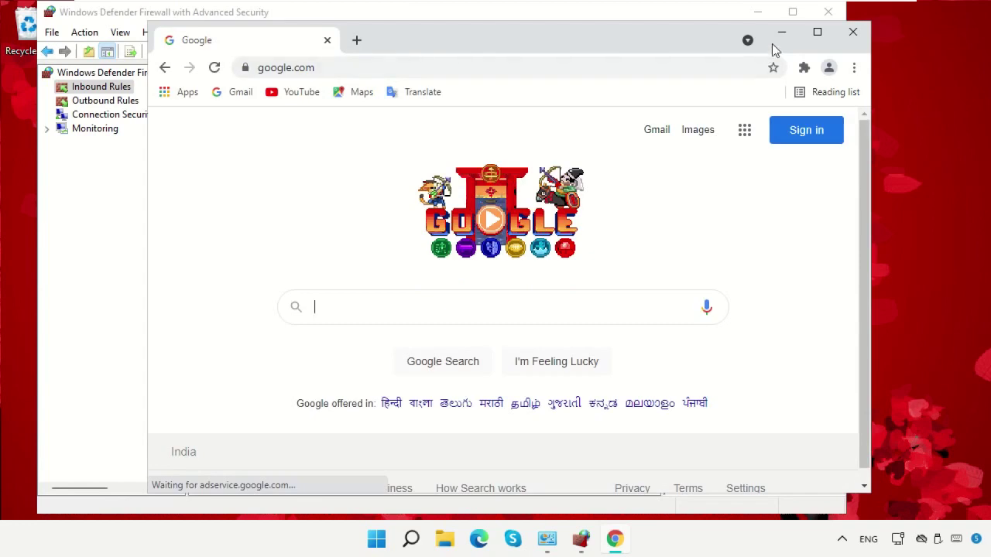
click(782, 33)
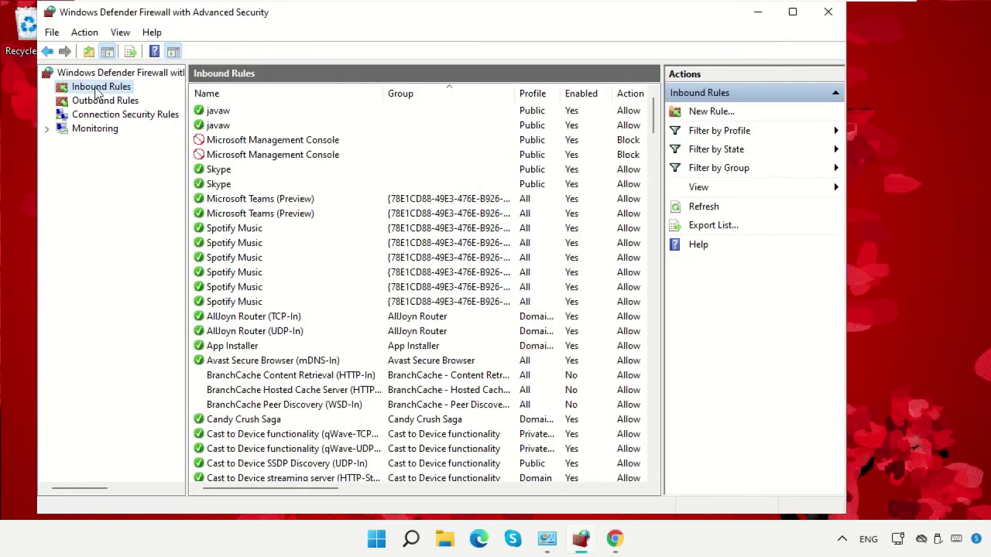
- Start a new inbound rule of type Program and open the file browser for its program path
click(705, 112)
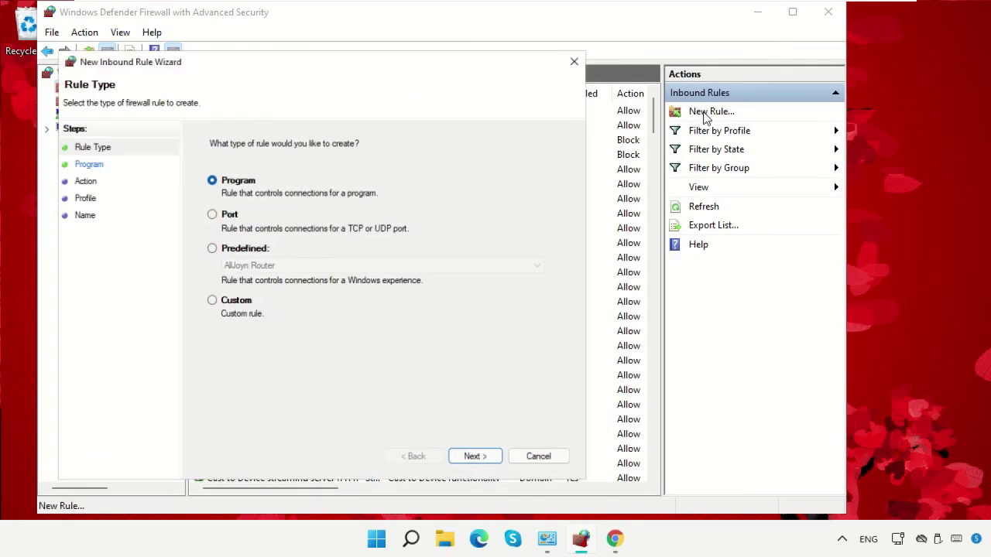
drag(441, 65, 549, 27)
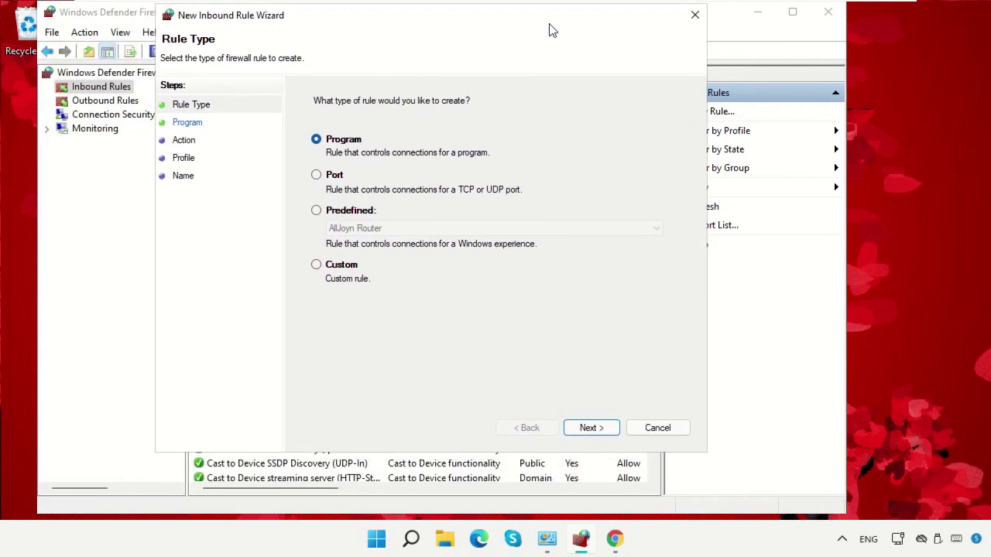
click(590, 427)
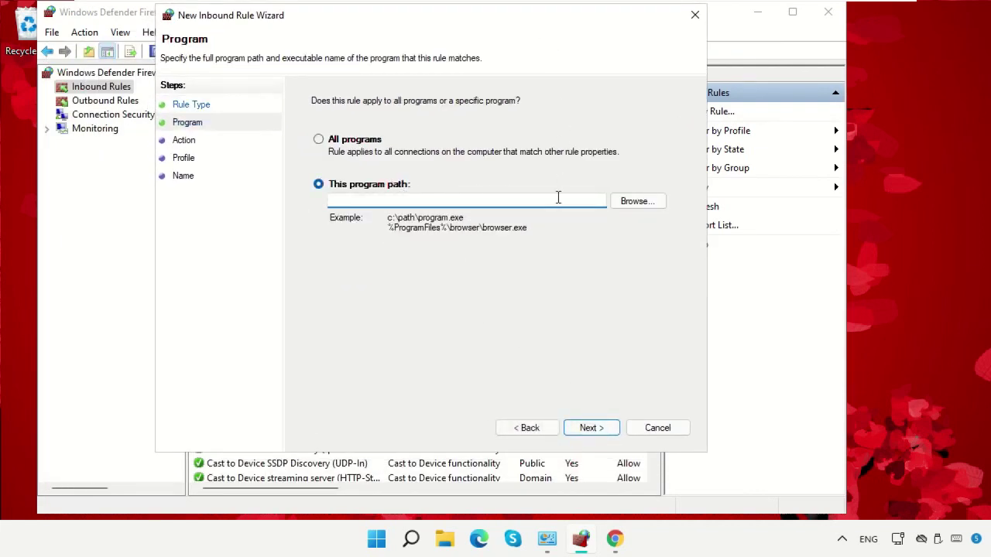
click(625, 202)
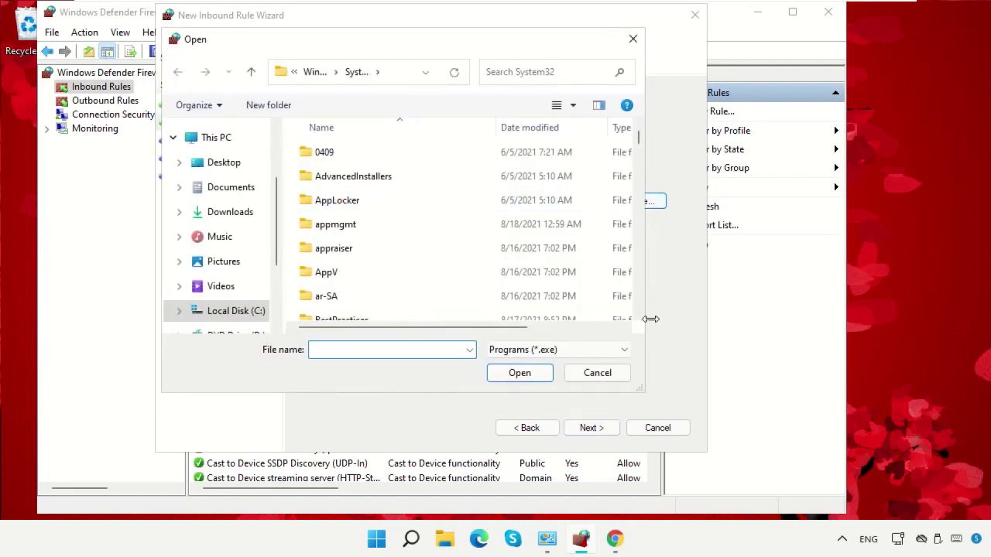
- Open the file location of Google Chrome, copy its folder path C:\ProgramData\Microsoft\Windows\Start Menu\Programs, and close that folder window
click(411, 540)
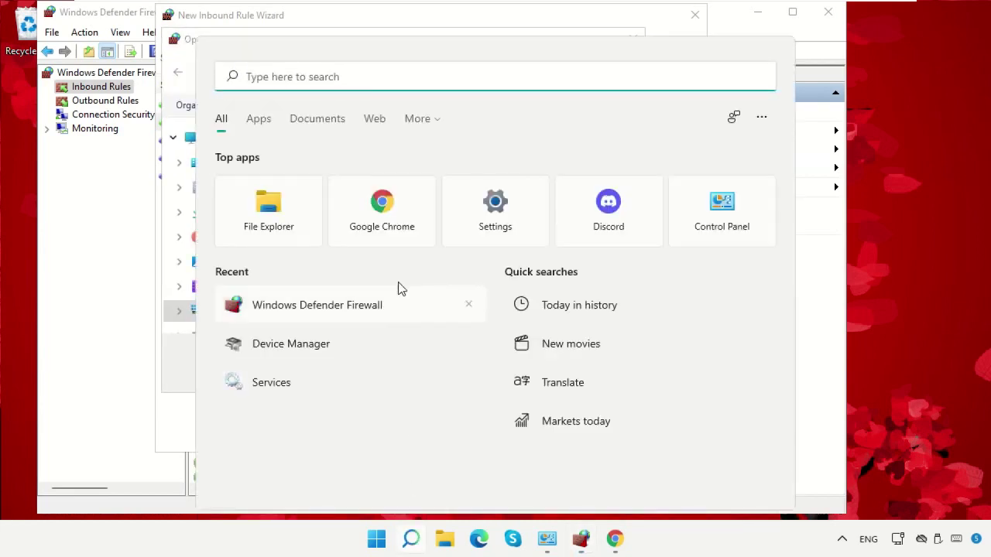
right_click(399, 207)
click(439, 265)
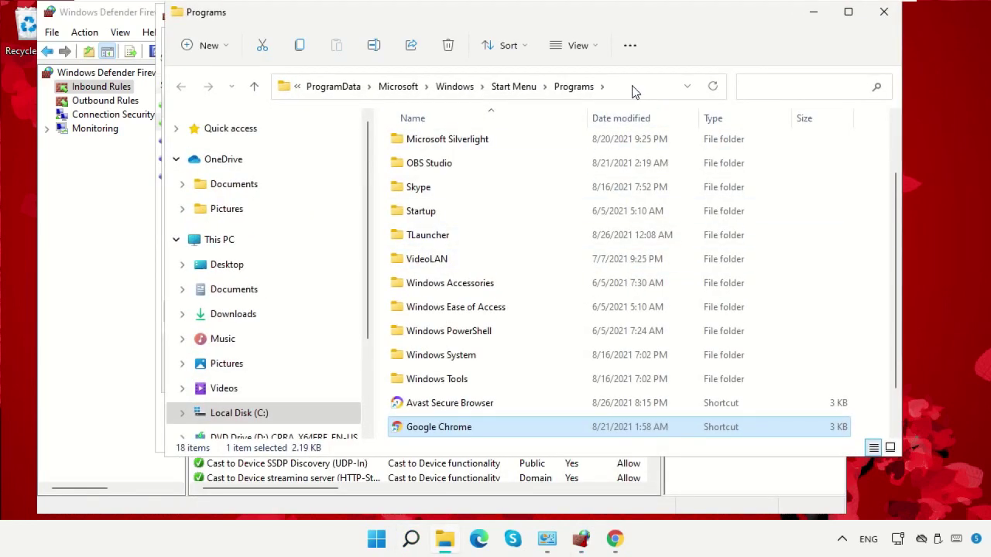
click(632, 89)
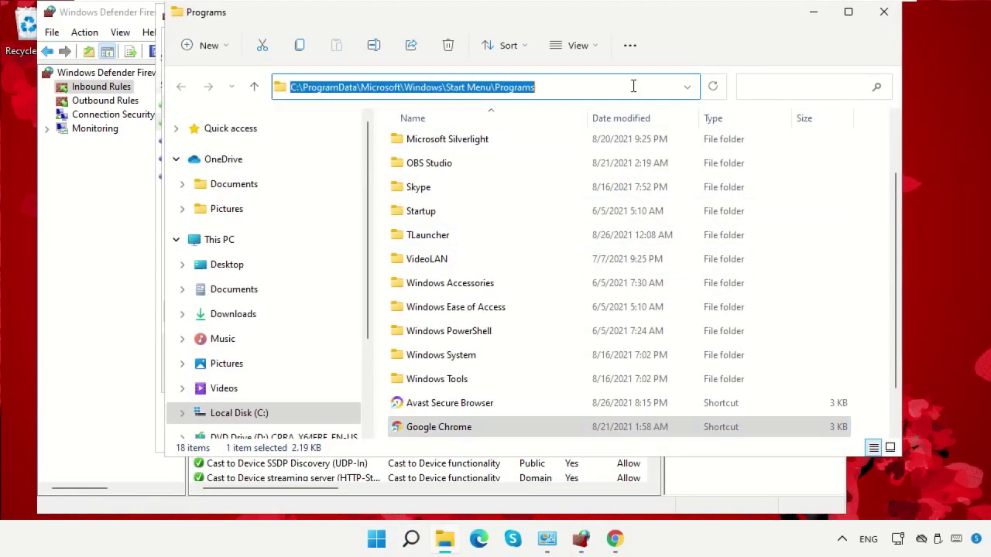
right_click(542, 87)
click(597, 138)
click(884, 11)
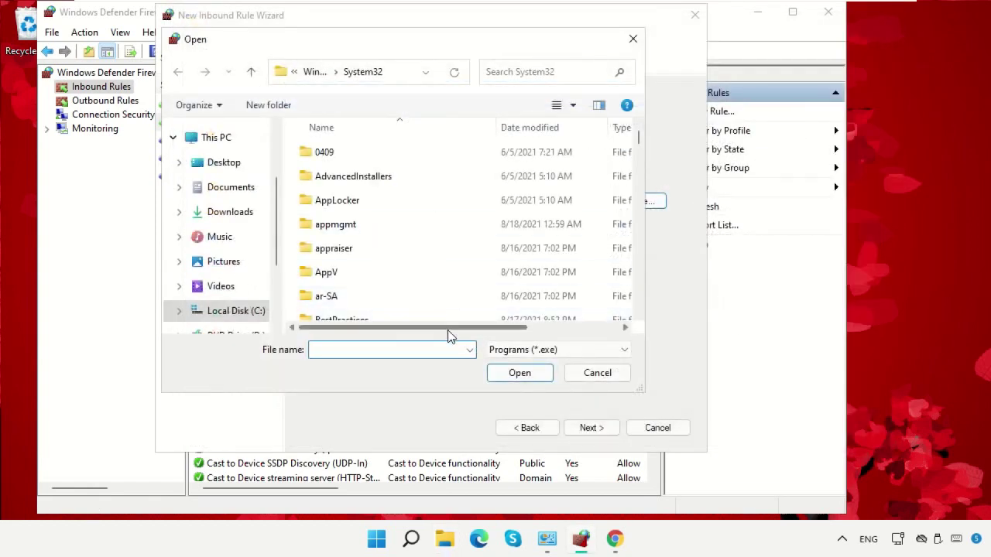
- Go to the copied Start Menu\Programs folder and choose Google Chrome as the inbound rule's program
click(400, 70)
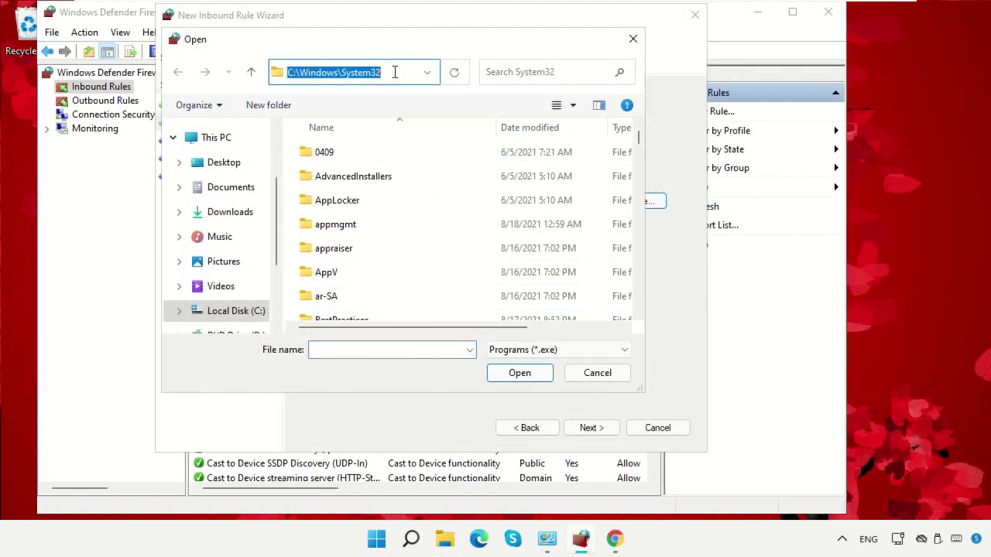
key(ctrl+v)
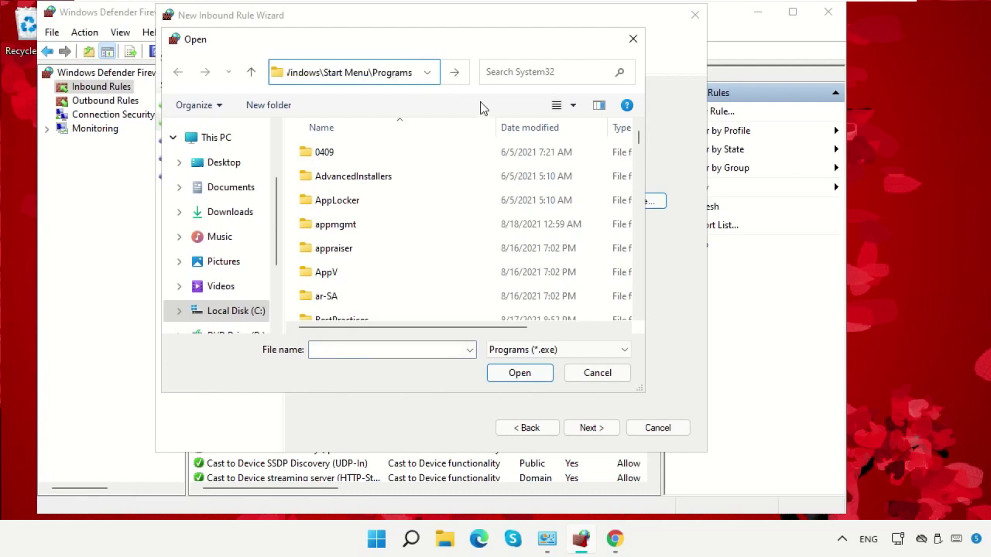
click(464, 77)
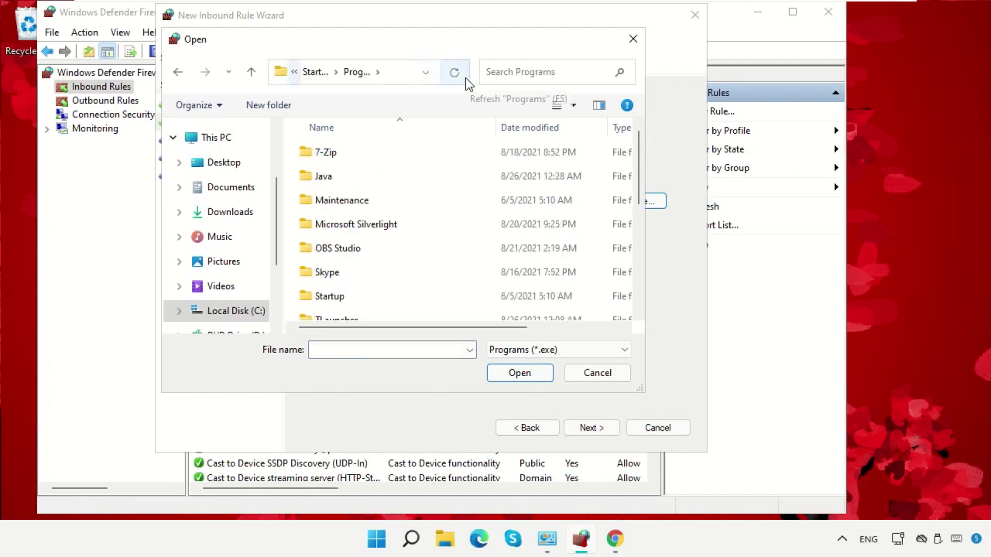
scroll(475, 187, down, 5)
click(440, 263)
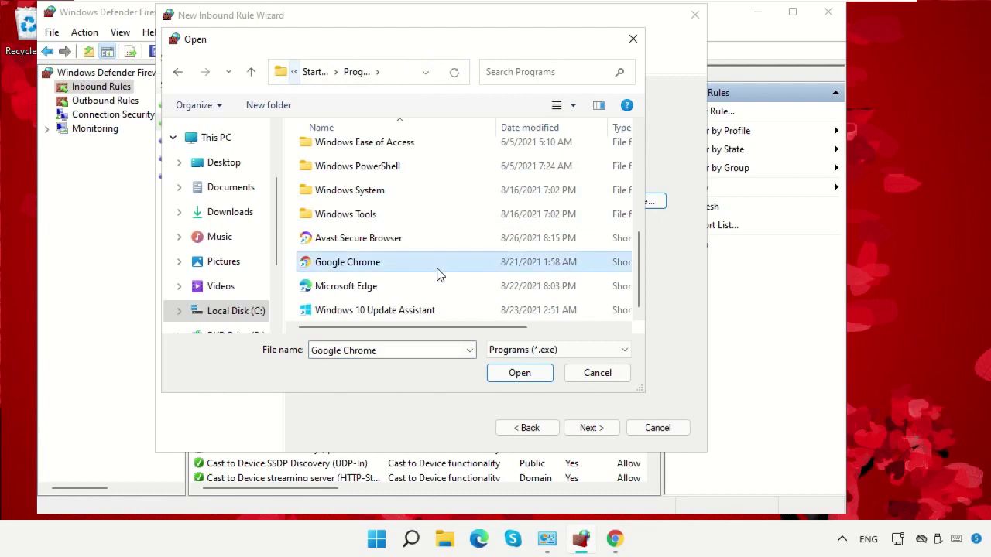
click(520, 372)
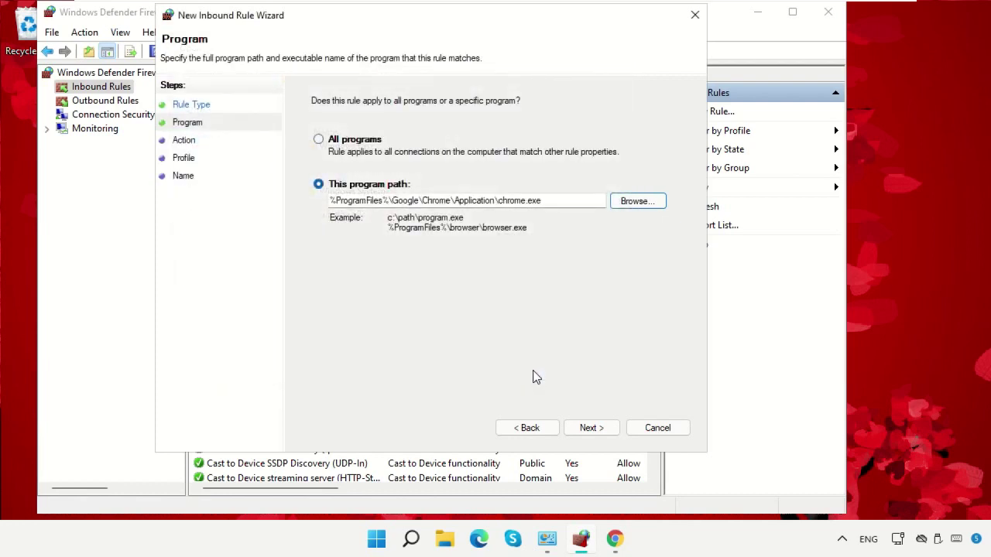
- Set the inbound rule to block the connection for all profiles, finish it with the name Chrome, and minimize the basic firewall window
click(591, 427)
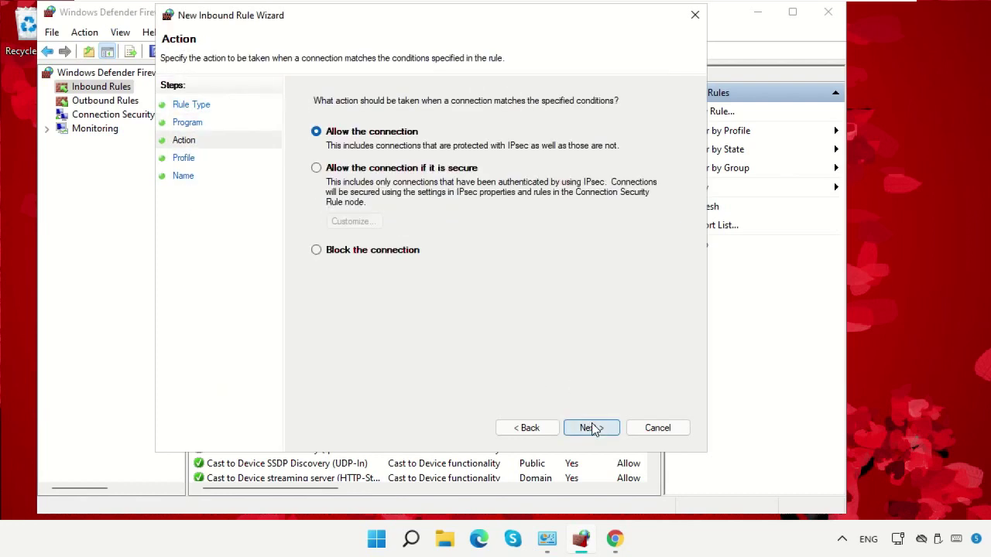
click(321, 253)
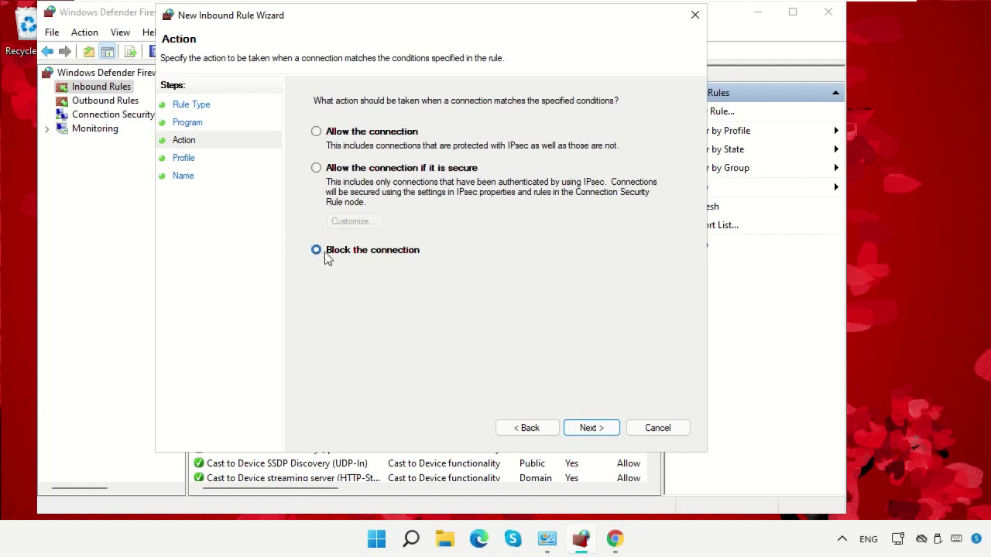
click(587, 429)
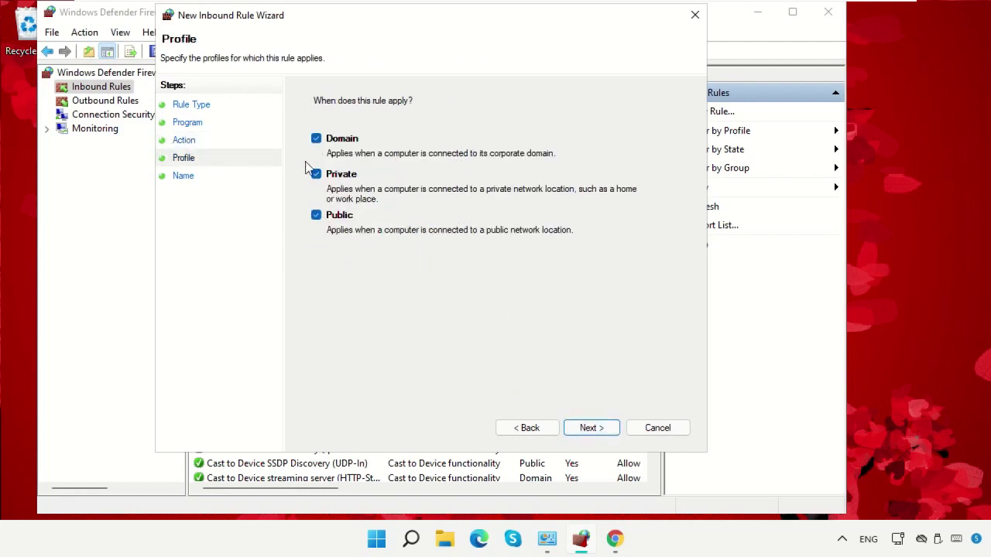
click(593, 431)
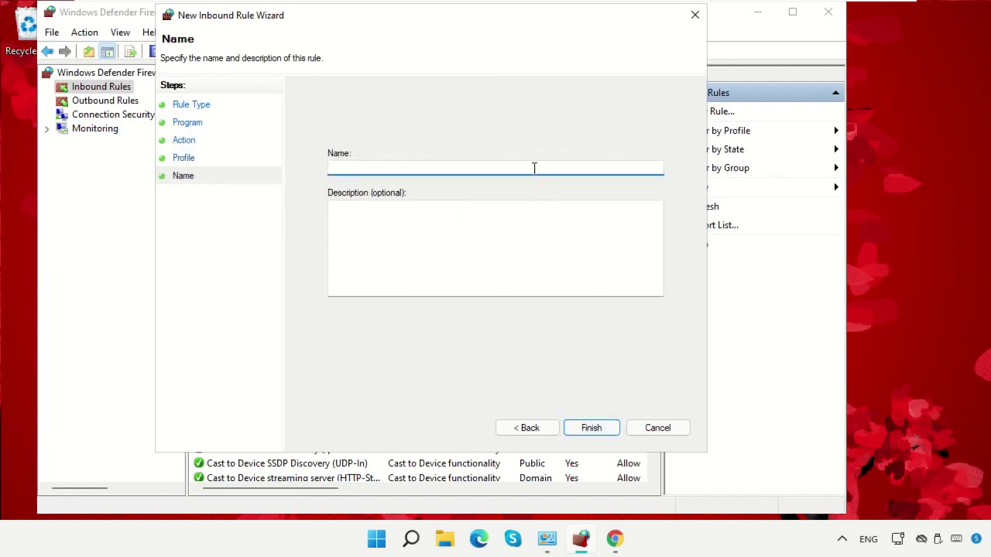
text(Chrome)
click(596, 431)
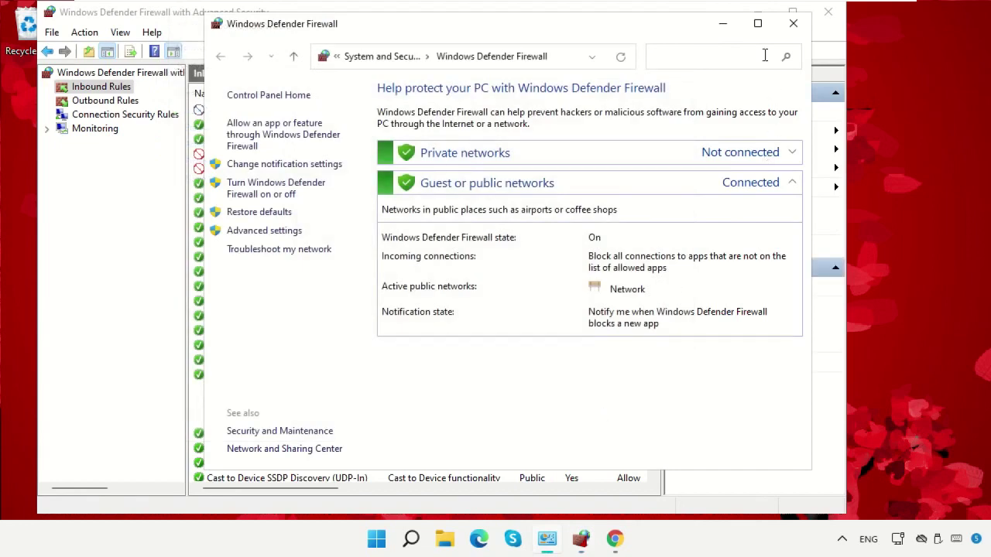
click(724, 25)
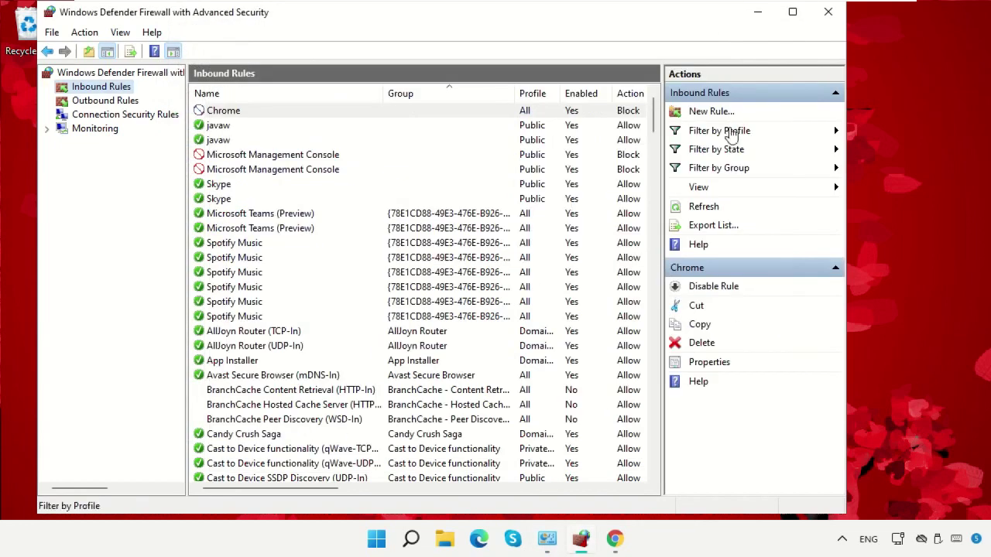
- Start a new outbound rule of type Program and open the file browser for its program path
click(89, 102)
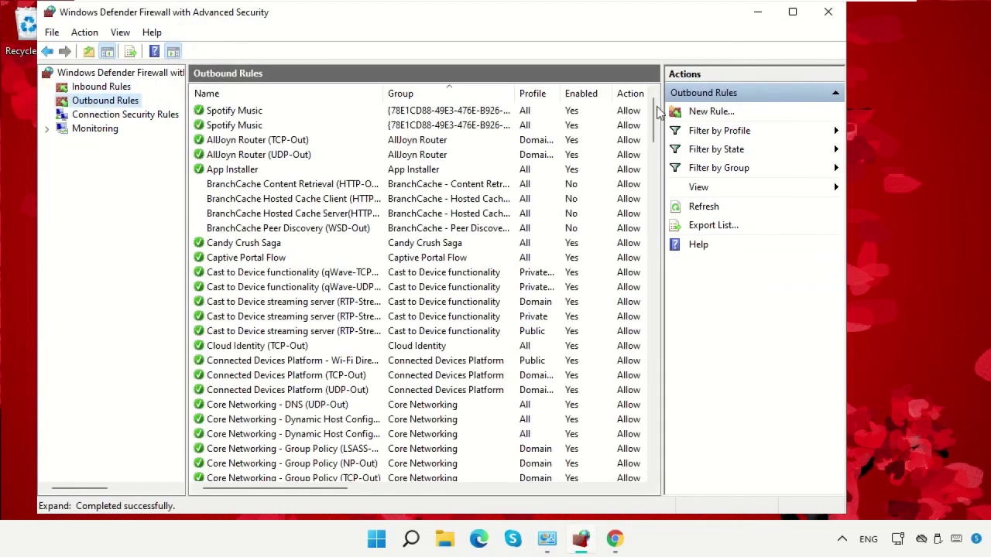
click(702, 114)
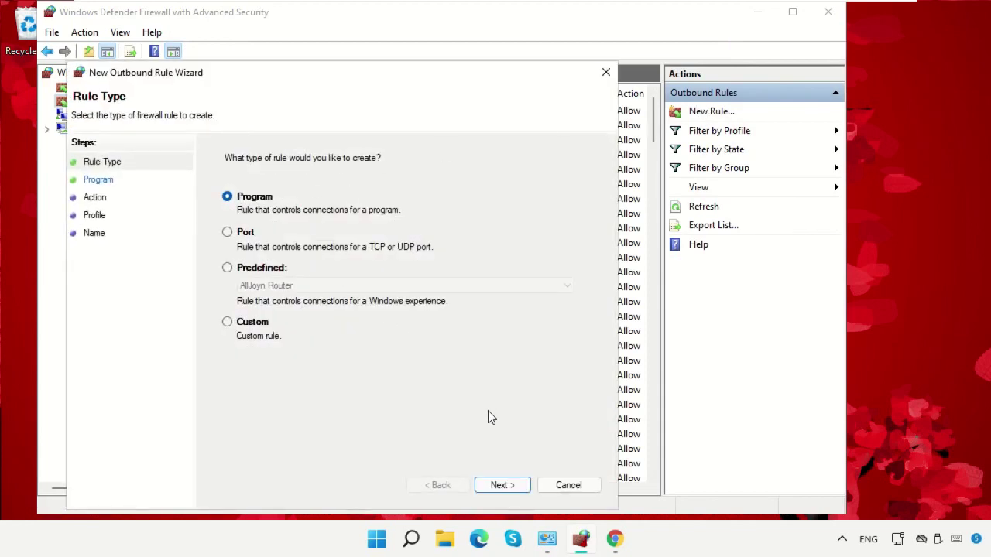
click(500, 483)
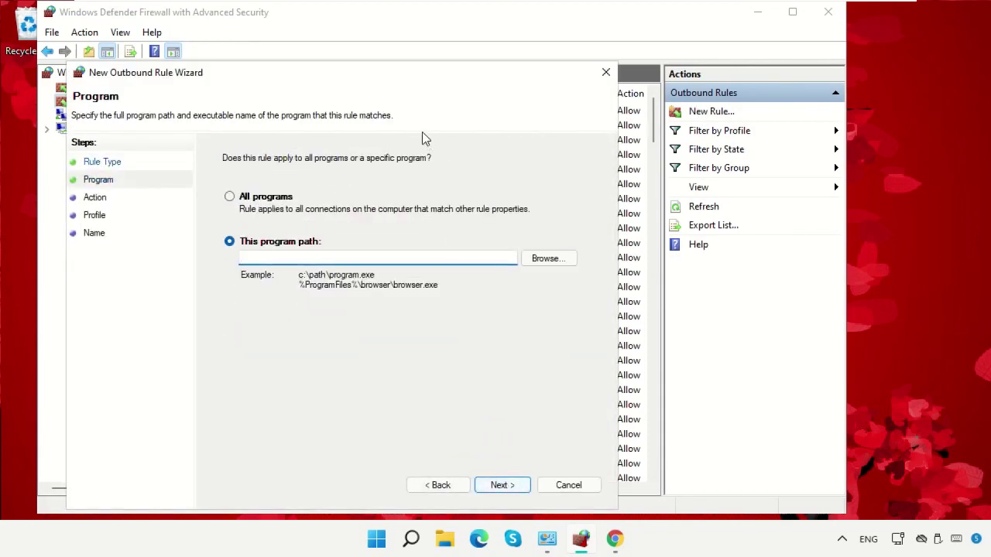
drag(409, 82, 513, 23)
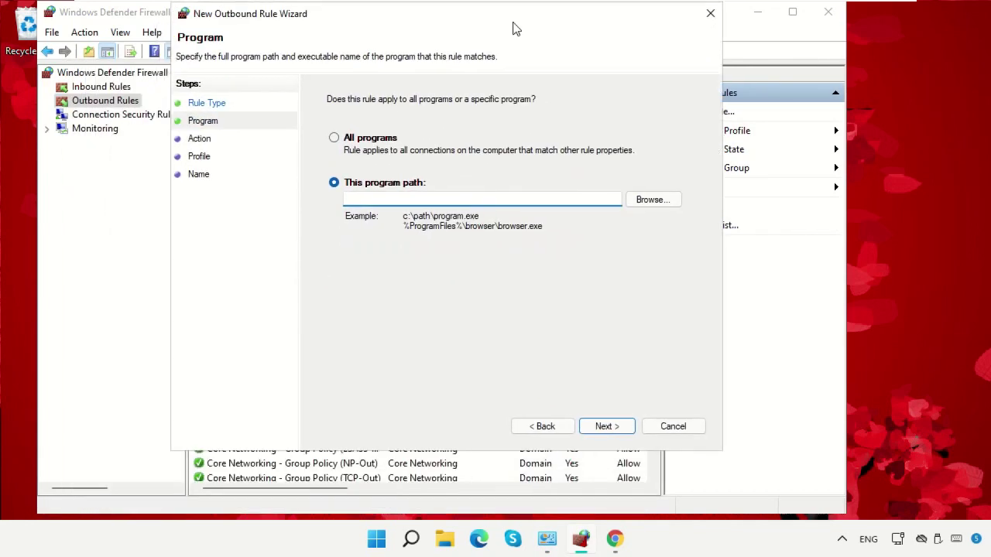
click(641, 202)
- Choose Google Chrome from the Start Menu\Programs folder as the outbound rule's program
click(410, 72)
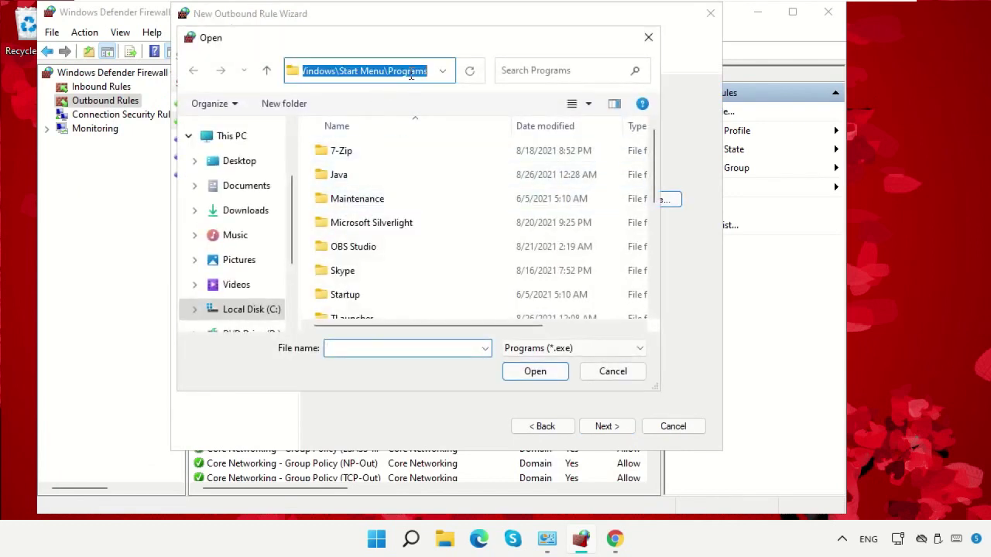
click(442, 71)
click(418, 71)
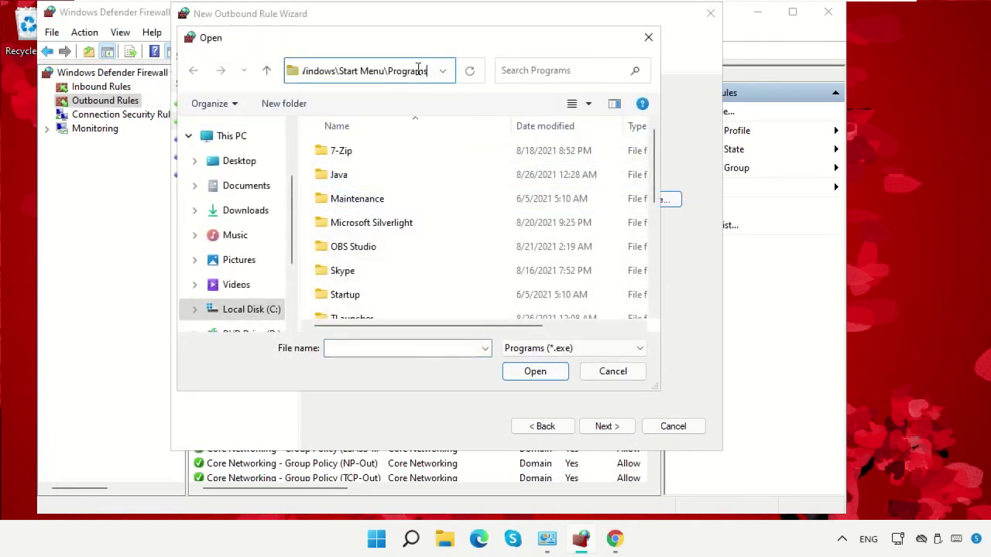
scroll(620, 189, down, 5)
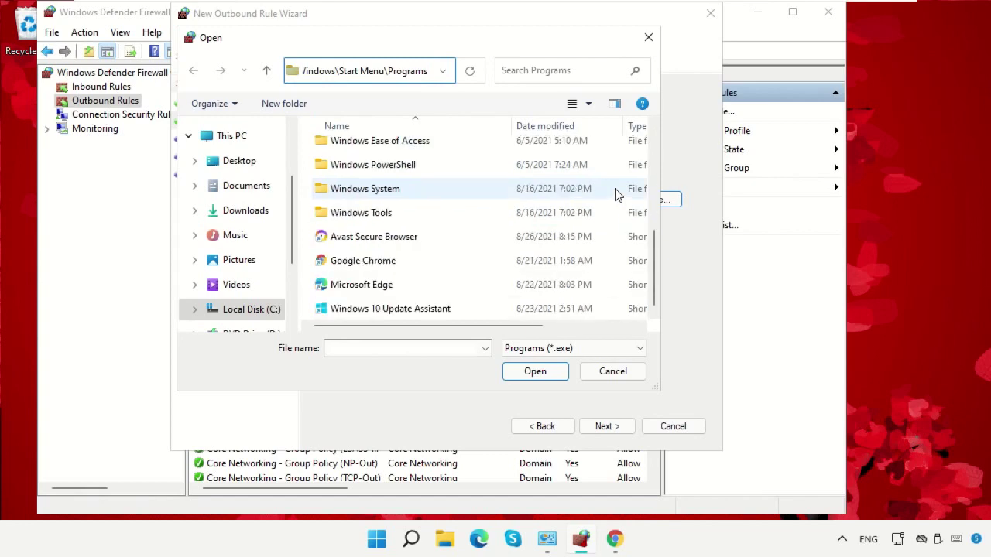
click(445, 260)
click(535, 372)
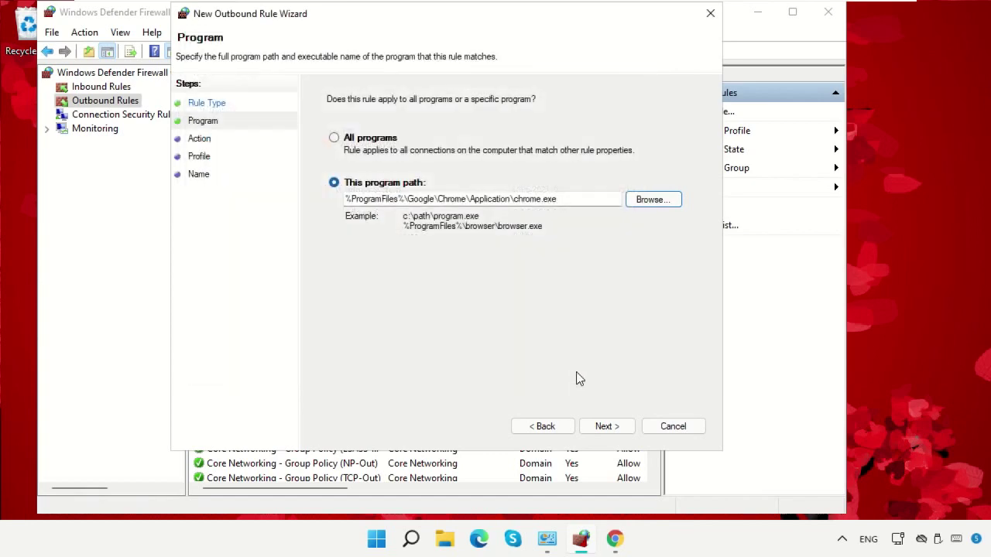
- Keep the outbound rule blocking the connection for all profiles and finish it with the name Chrome
click(607, 427)
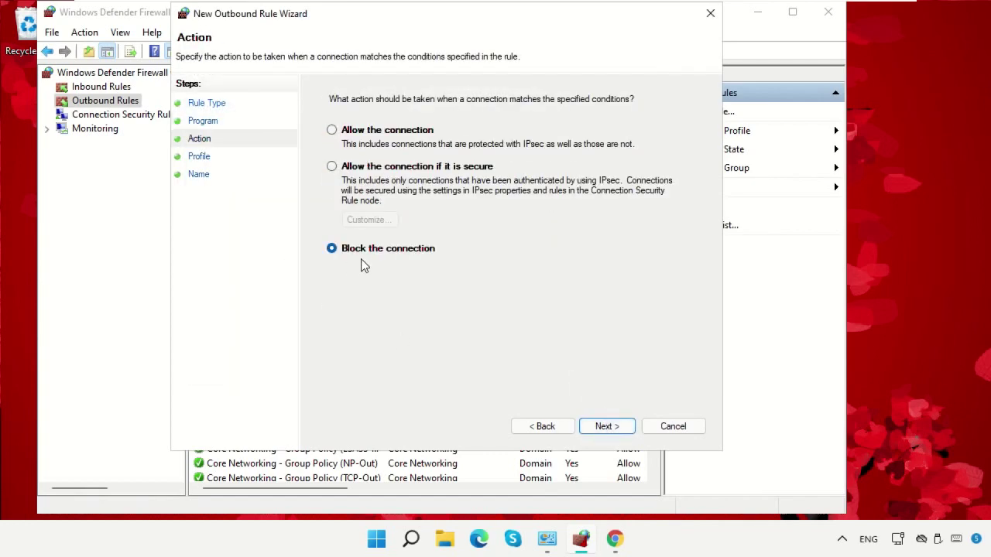
click(614, 427)
click(615, 427)
text(Chrome)
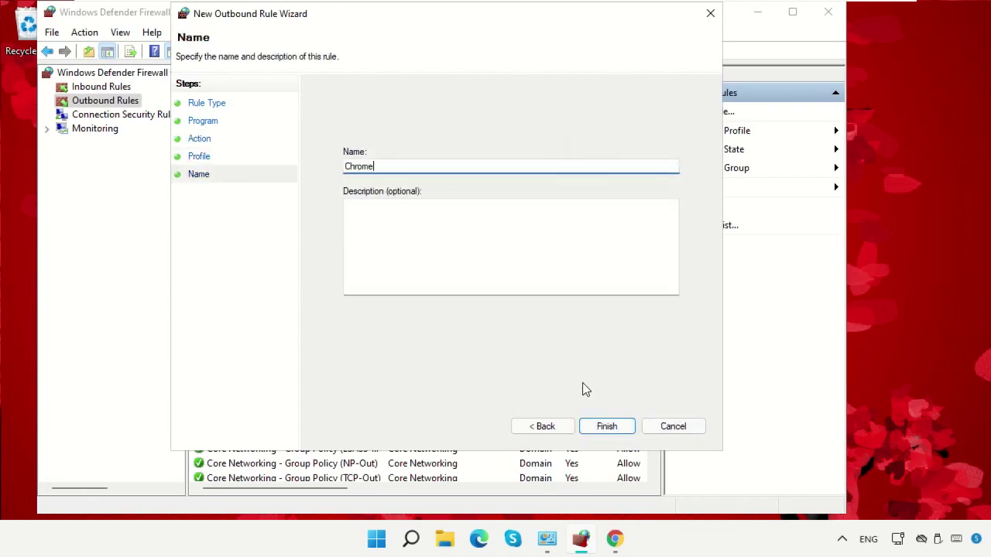
click(622, 428)
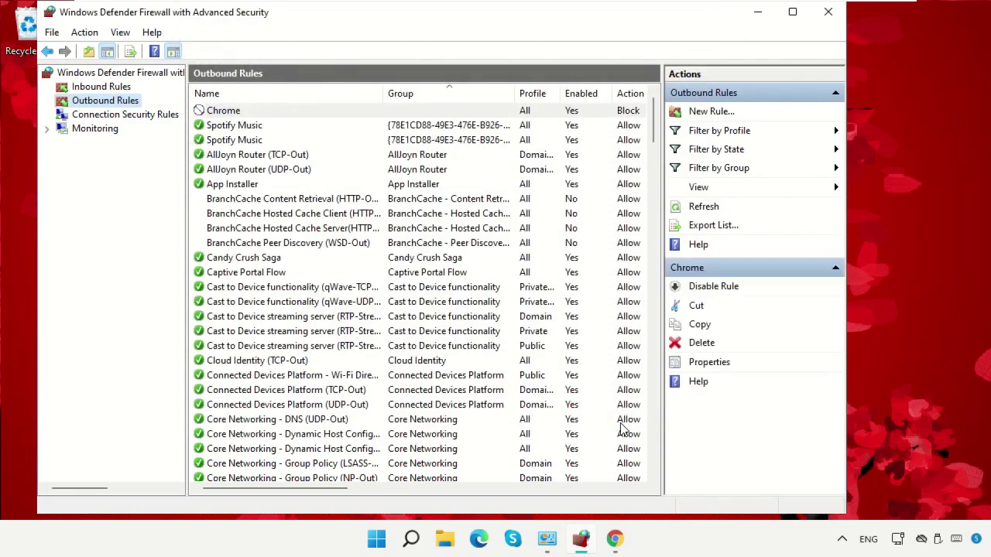
- Check the Chrome rule in the outbound and inbound lists, then minimize the firewall window
click(232, 115)
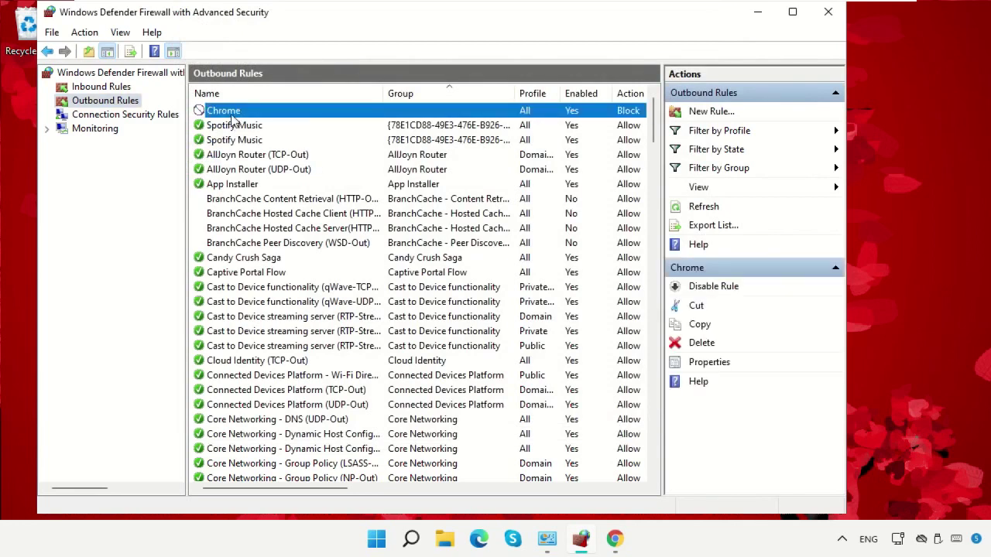
click(138, 89)
click(221, 111)
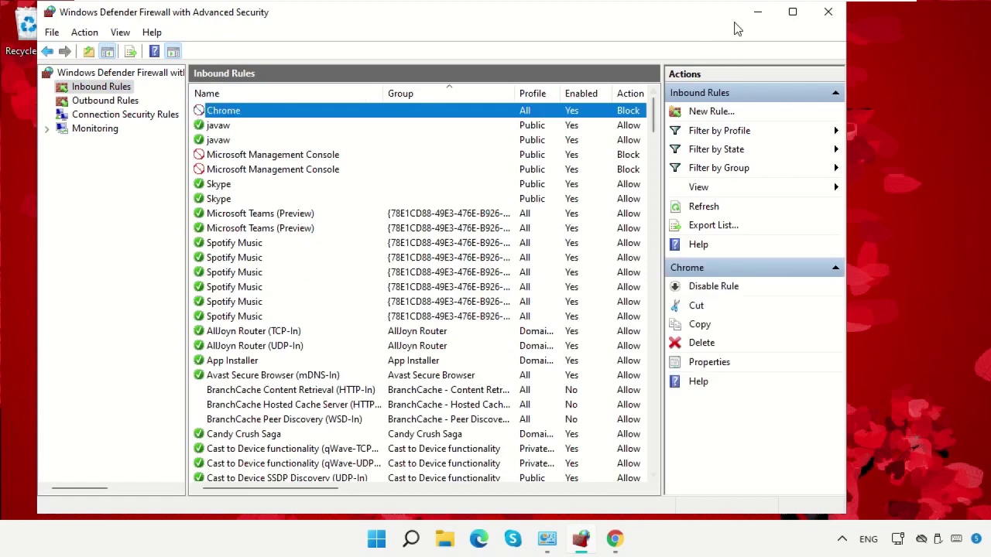
click(756, 12)
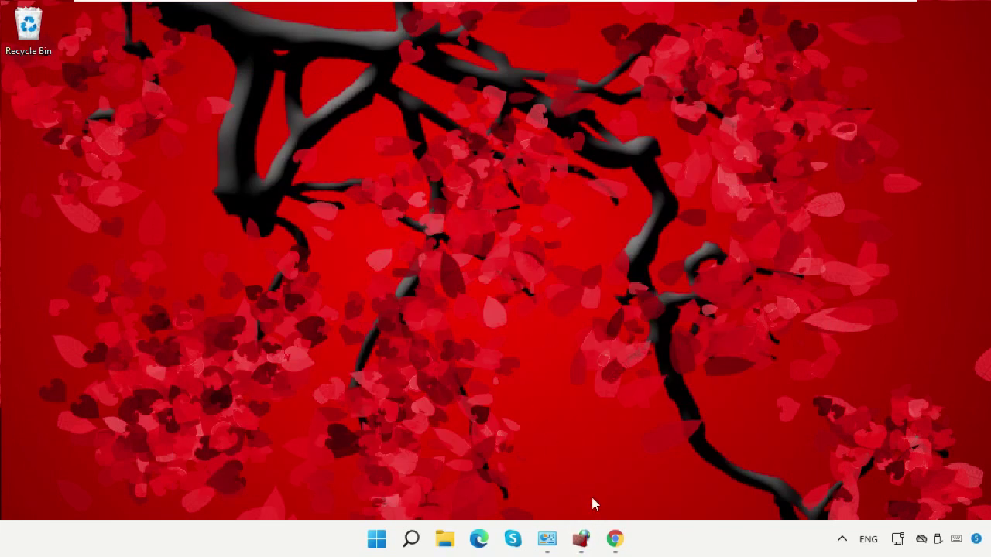
click(615, 539)
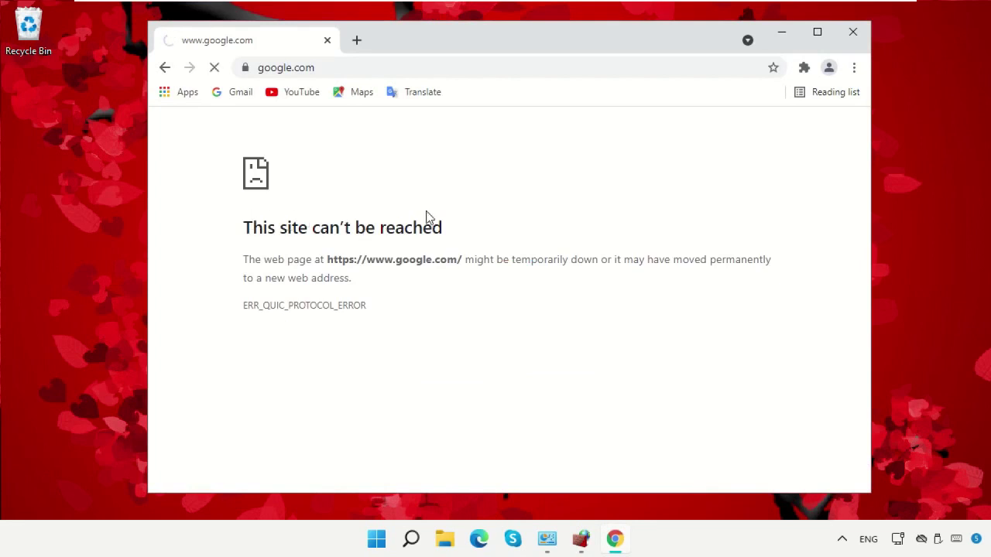
click(357, 42)
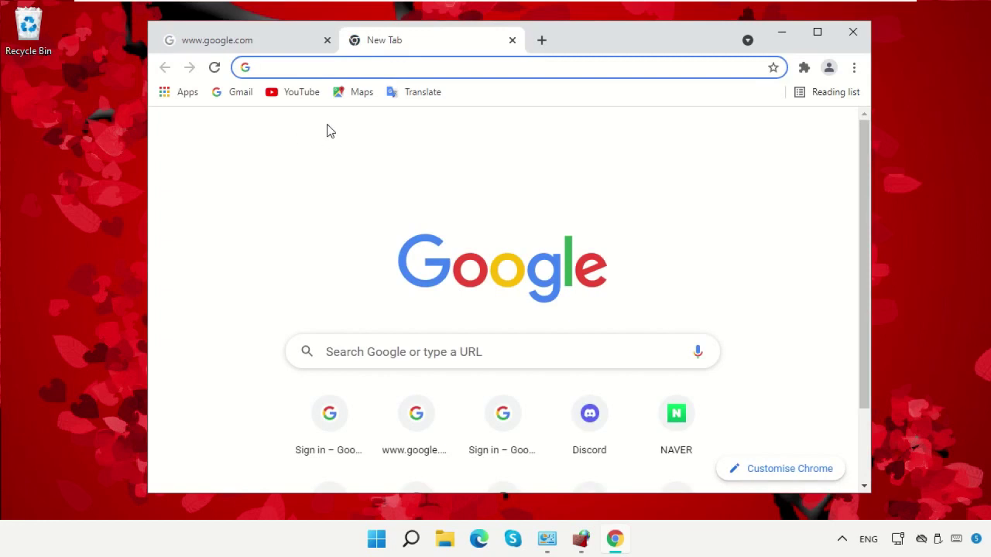
text(google.com)
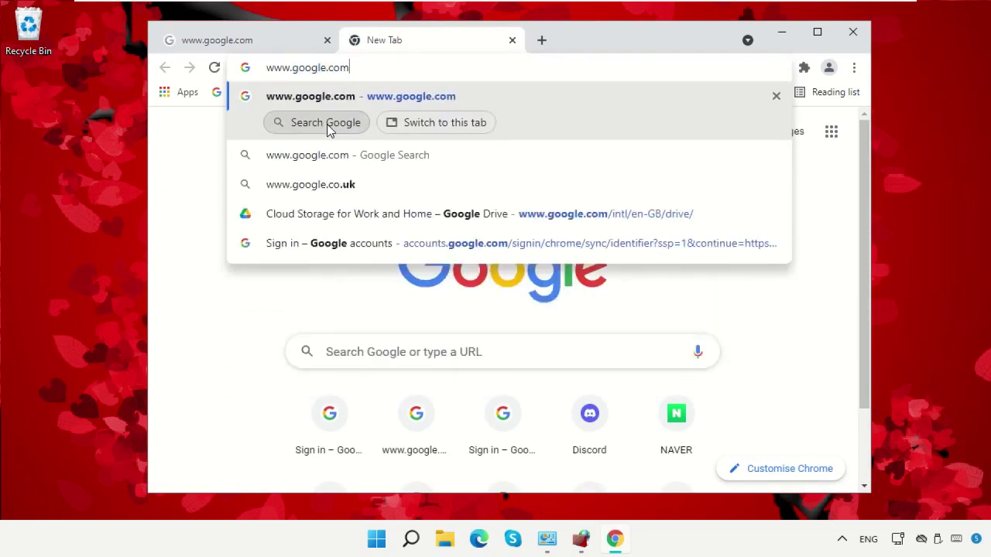
key(Return)
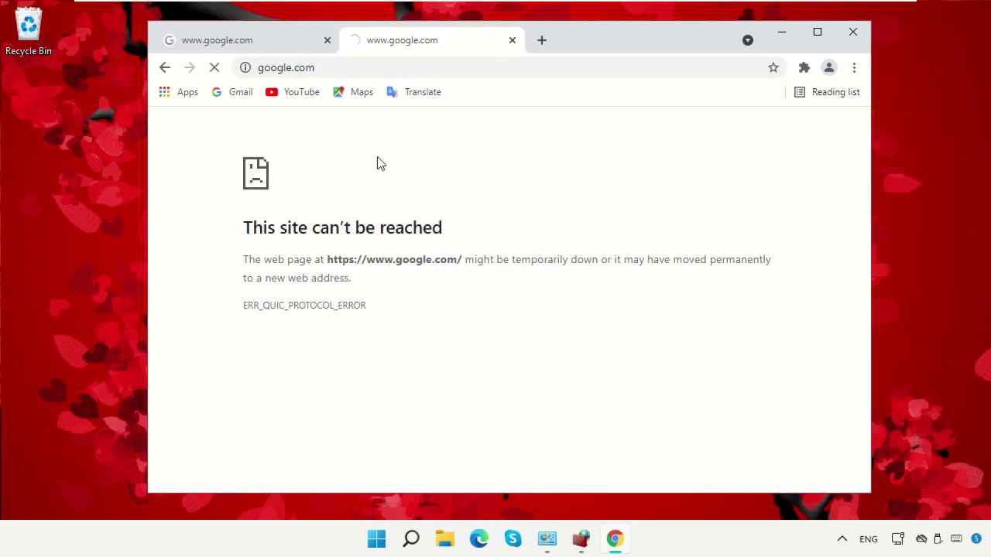
click(326, 40)
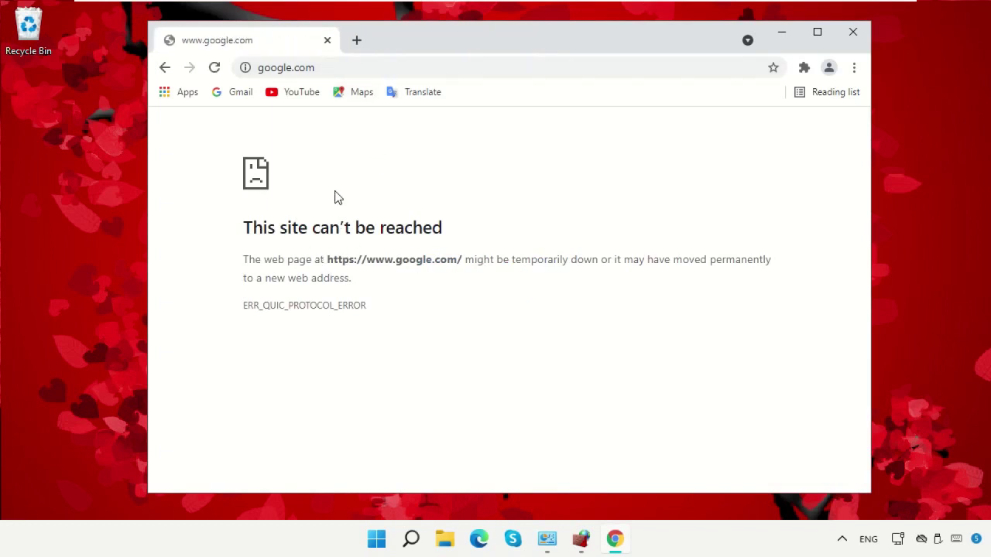
click(781, 35)
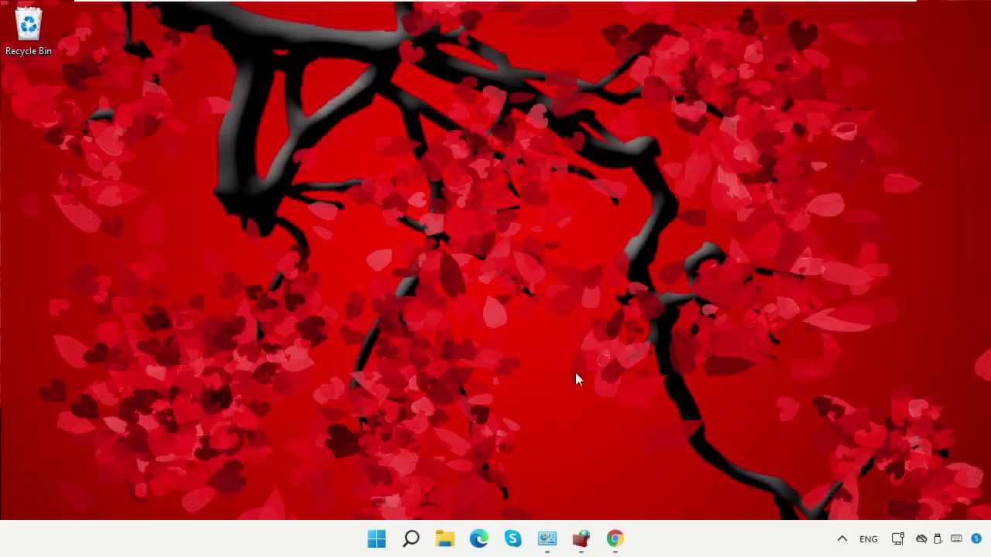
- Return to Windows Defender Firewall with Advanced Security and disable the Chrome rule in both the inbound and outbound lists
click(548, 539)
click(579, 541)
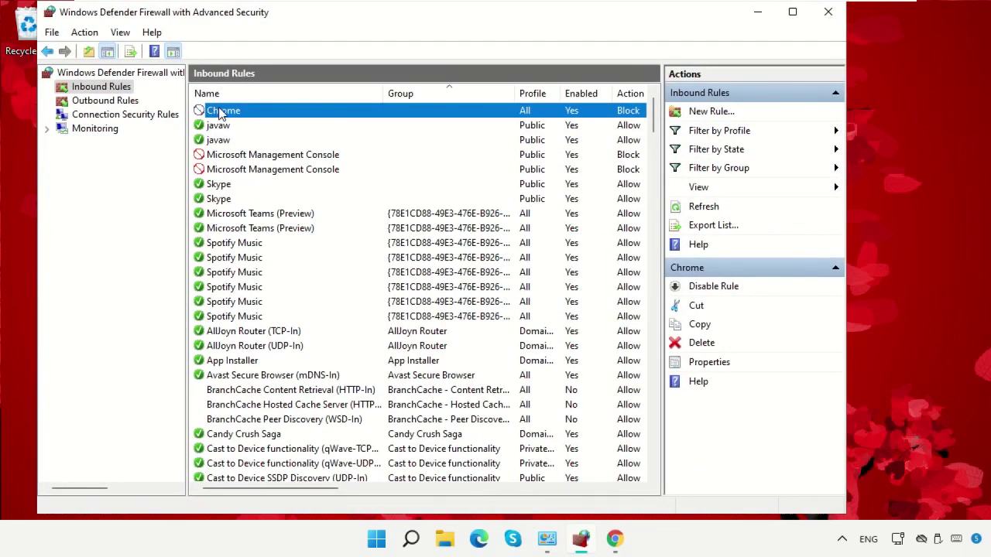
click(710, 287)
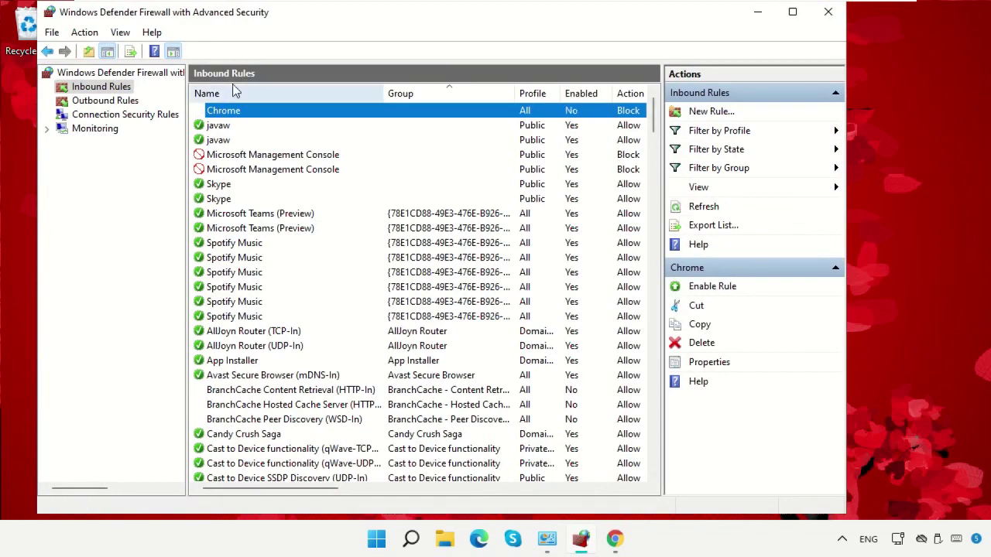
click(109, 100)
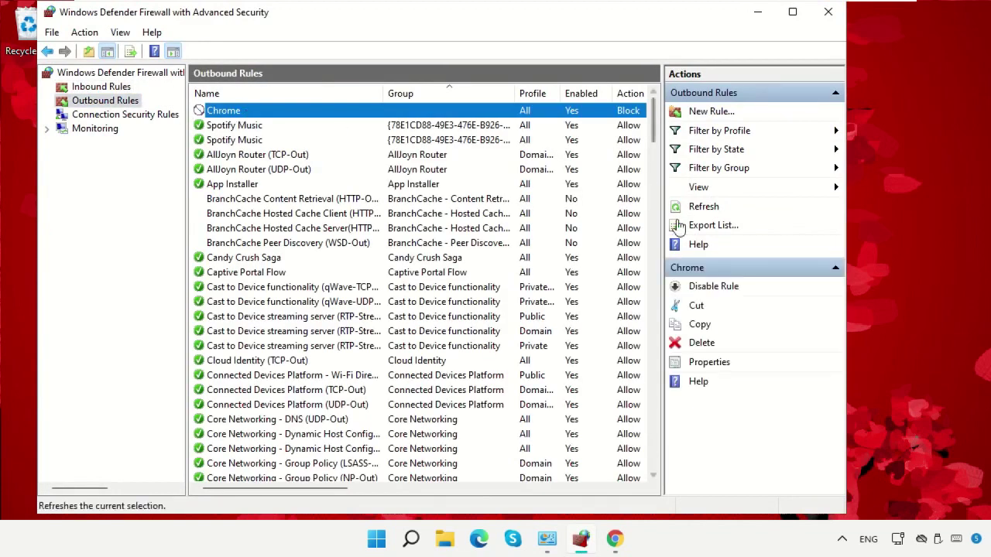
click(706, 286)
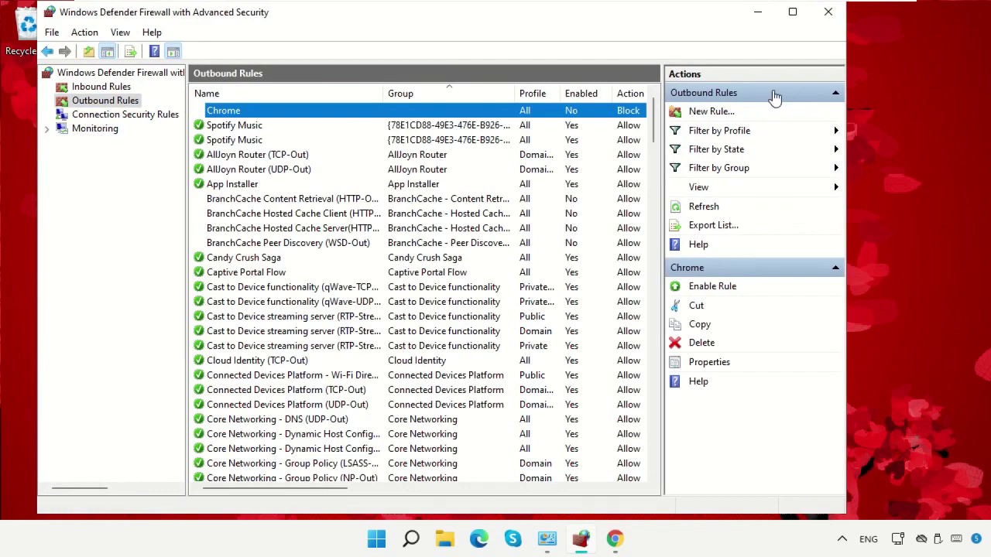
- Minimize the firewall windows, switch to Google Chrome and reload google.com to test internet access
click(758, 14)
click(757, 19)
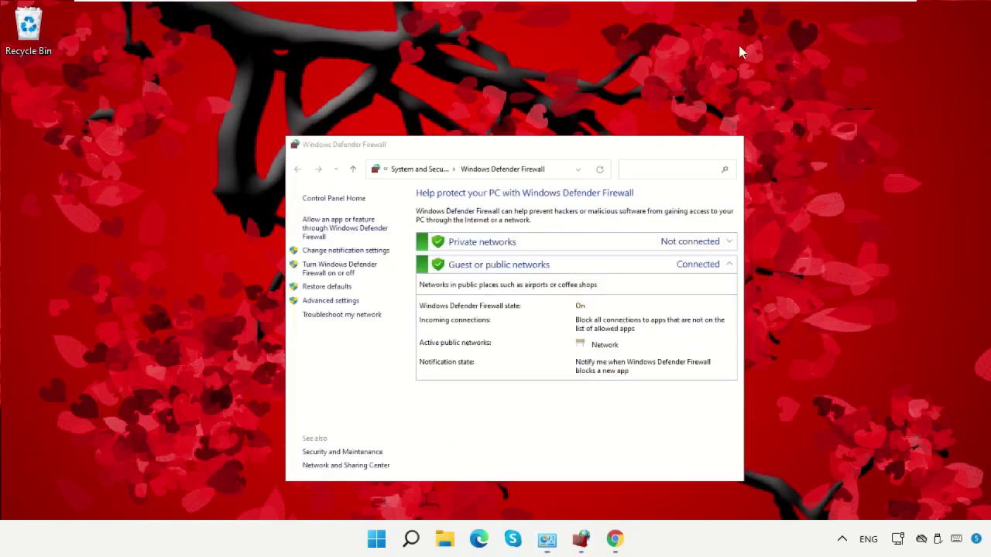
click(620, 539)
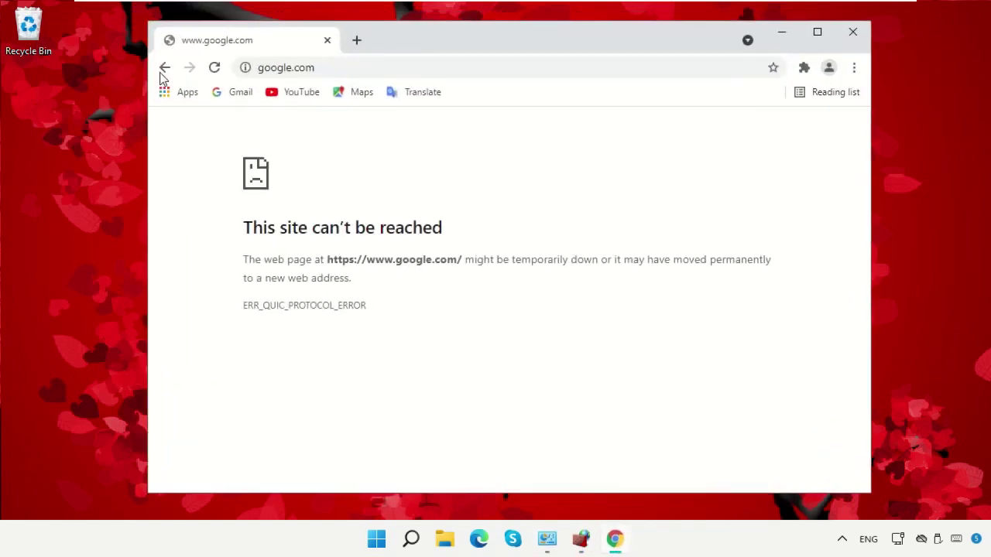
click(215, 68)
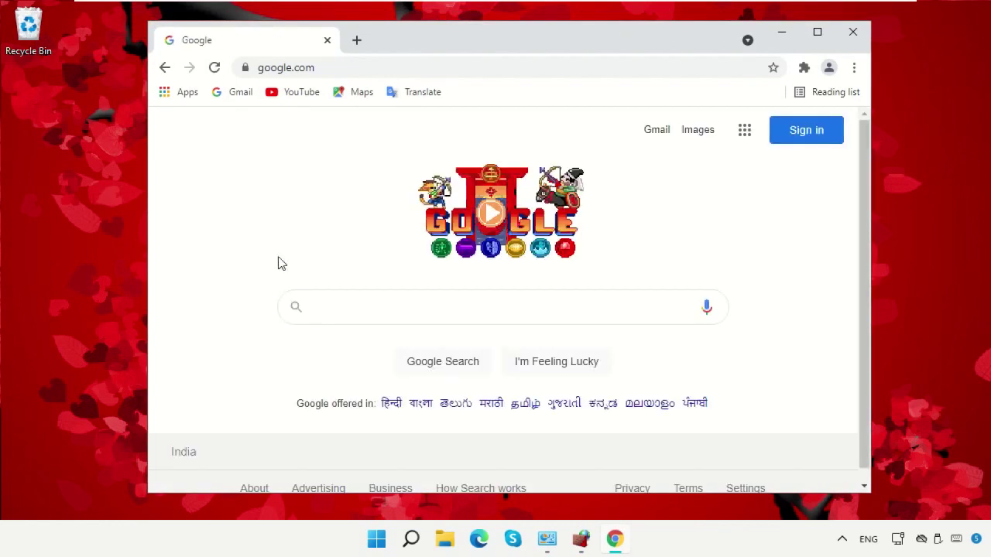
- Return to Windows Defender Firewall with Advanced Security, enable the Chrome rule in the outbound and inbound lists, and minimize the window
click(581, 540)
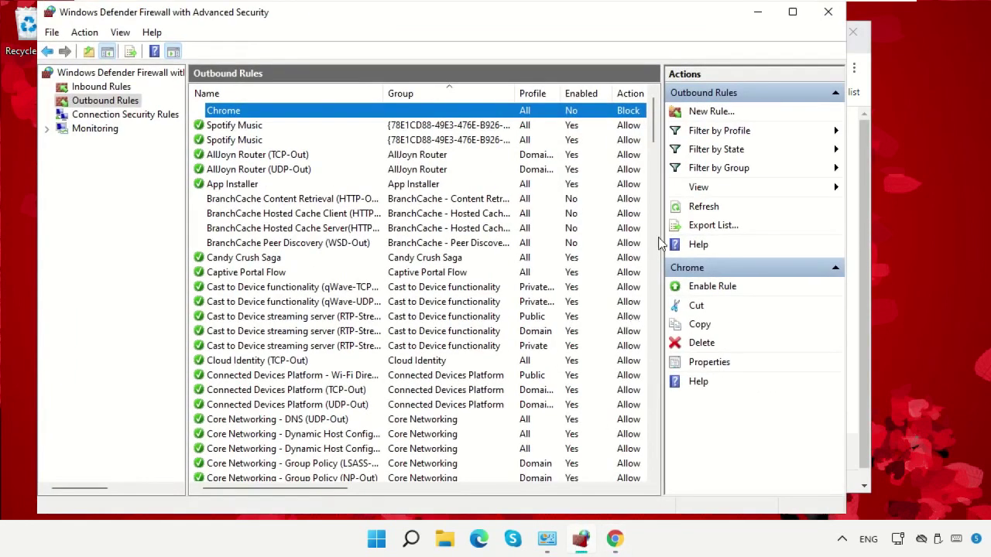
click(706, 285)
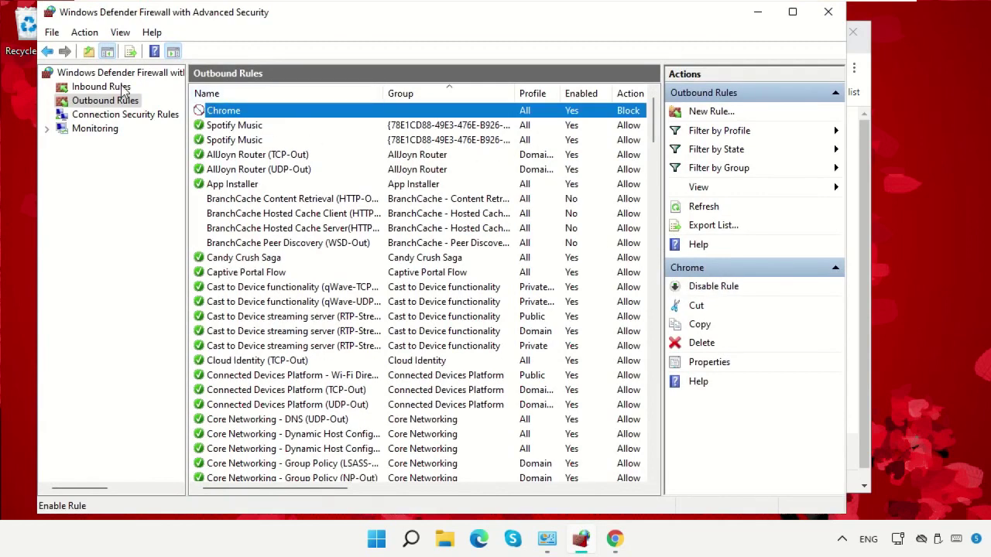
click(101, 87)
click(705, 286)
click(758, 12)
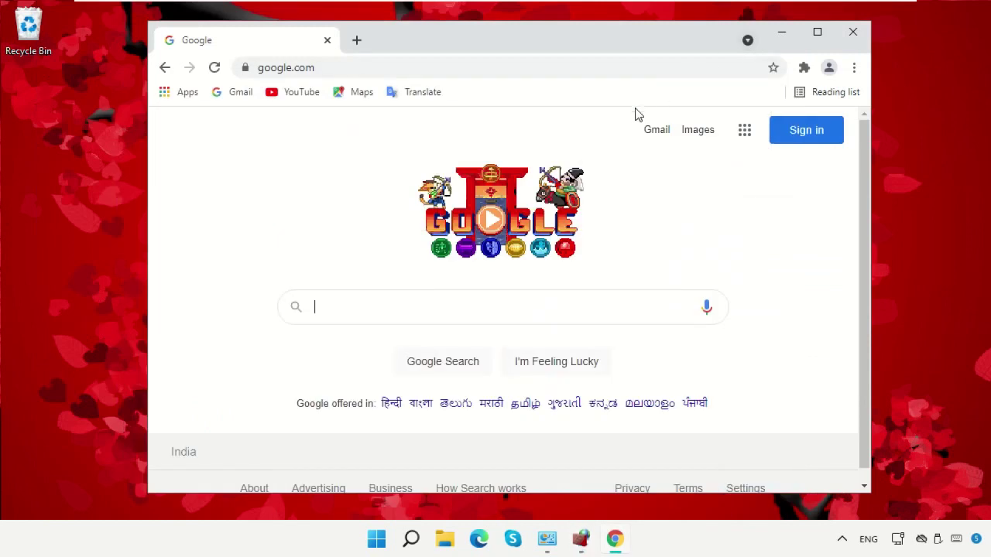
- Reload google.com in Google Chrome to test the block, then close the browser
click(214, 67)
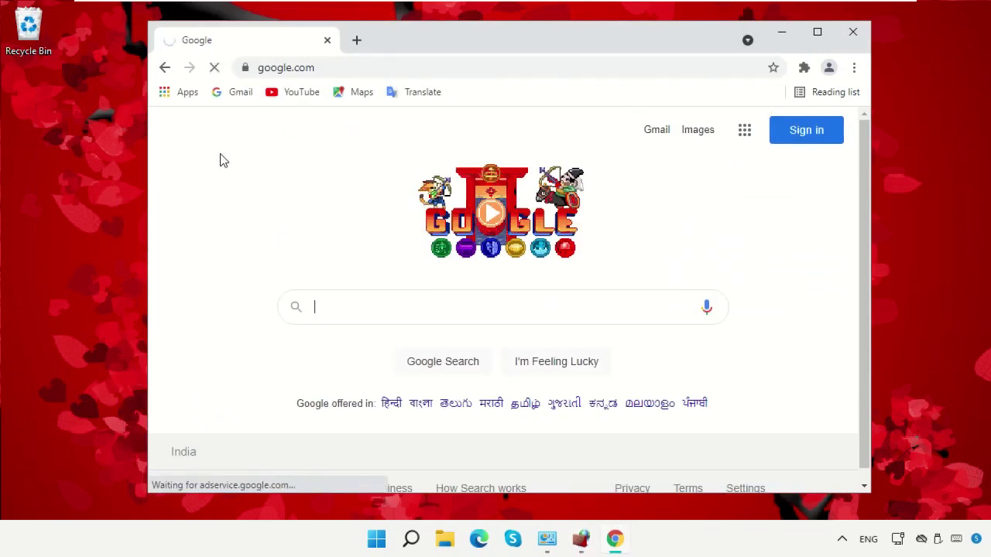
key(F5)
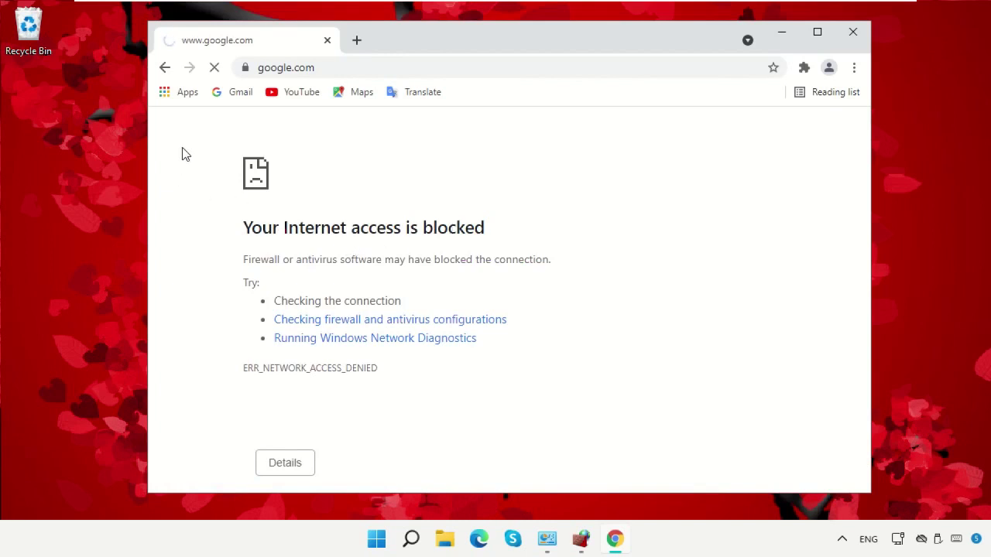
key(F5)
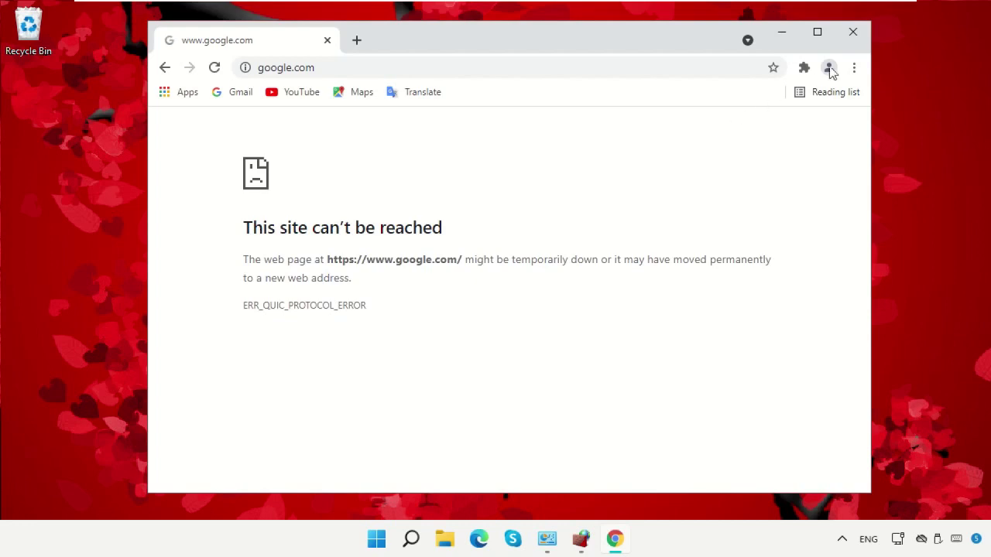
click(853, 32)
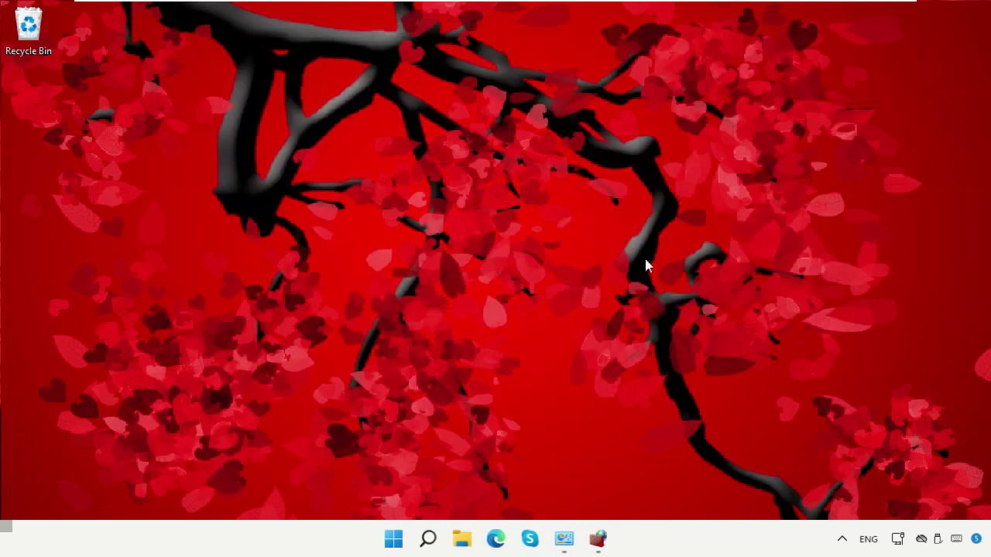
- Return to Windows Defender Firewall with Advanced Security and delete the Chrome rule from the inbound rules
click(599, 535)
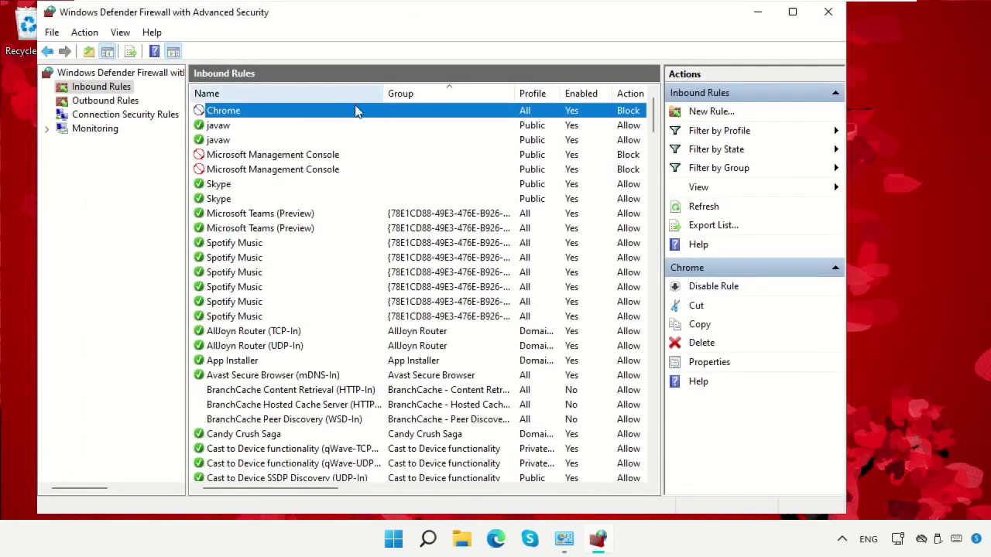
click(702, 343)
click(530, 325)
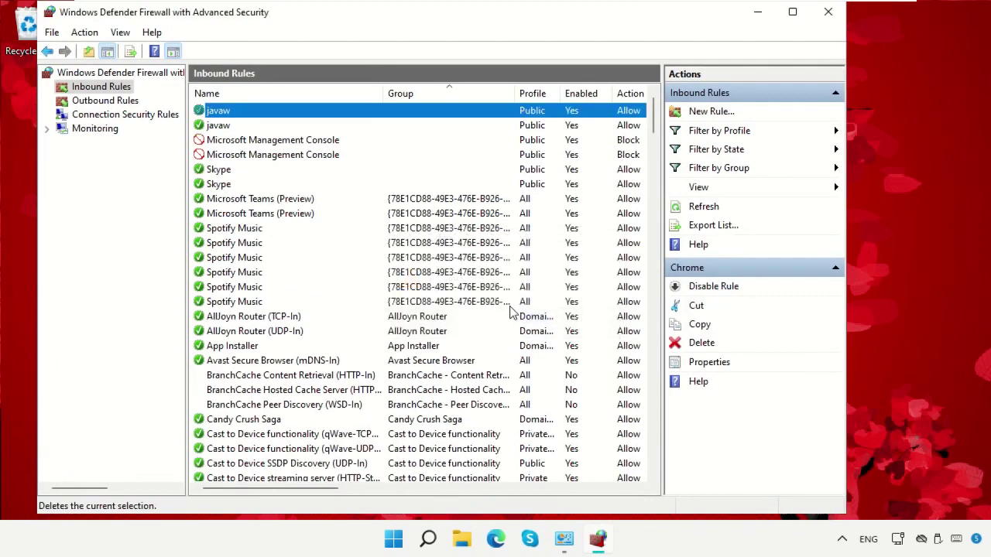
- Delete the Chrome rule from the outbound rules
click(126, 100)
click(216, 110)
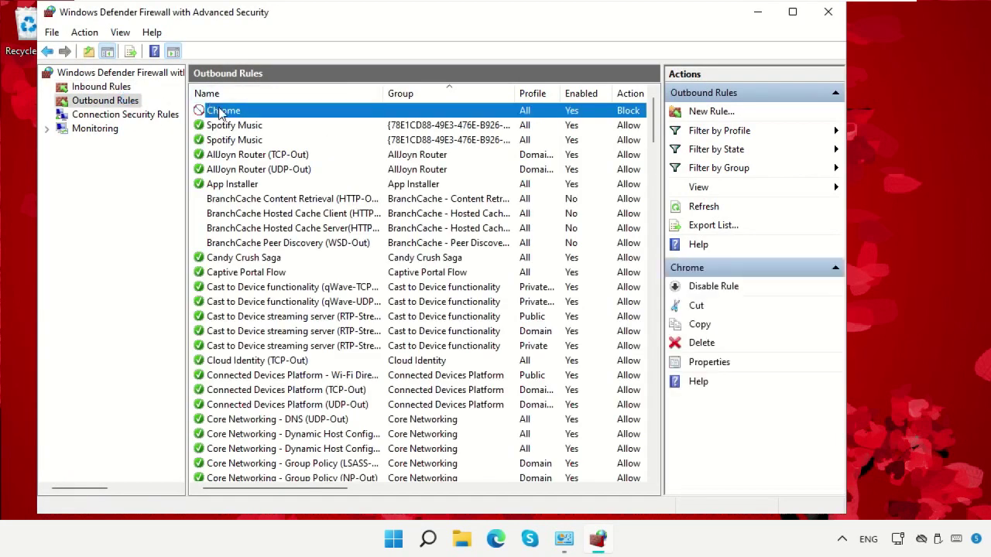
click(701, 343)
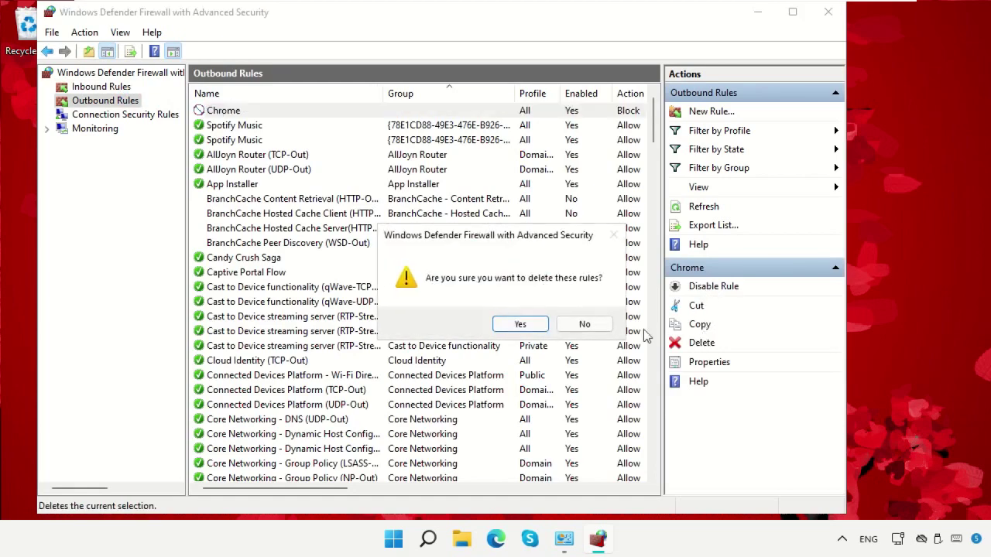